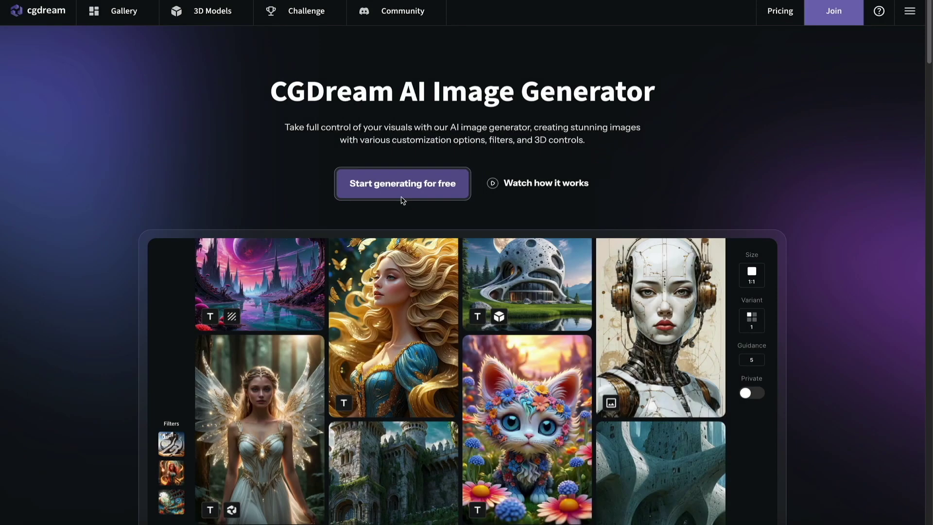
# Start the free image generator and browse the gallery, viewing the green paragliding kitten image and returning to the gallery
pyautogui.click(403, 199)
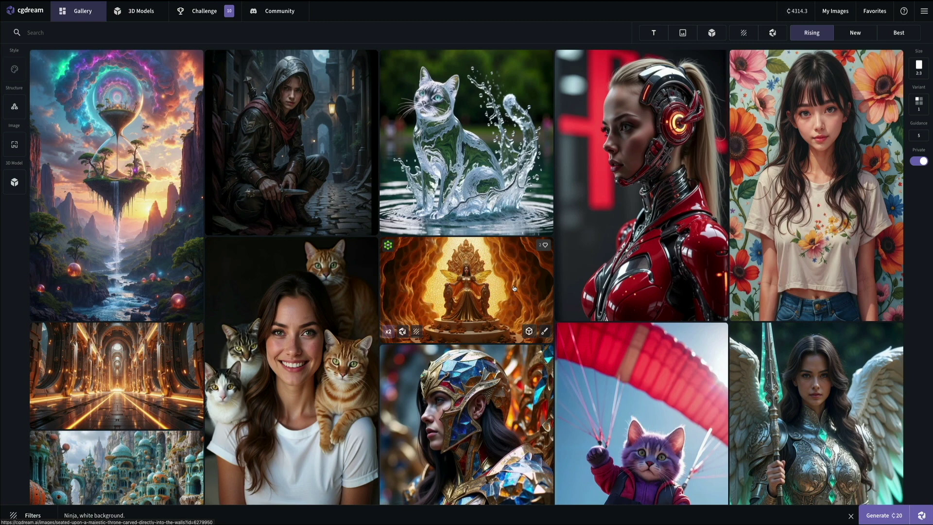
pyautogui.scroll(-9, 514, 288)
pyautogui.scroll(-4, 514, 288)
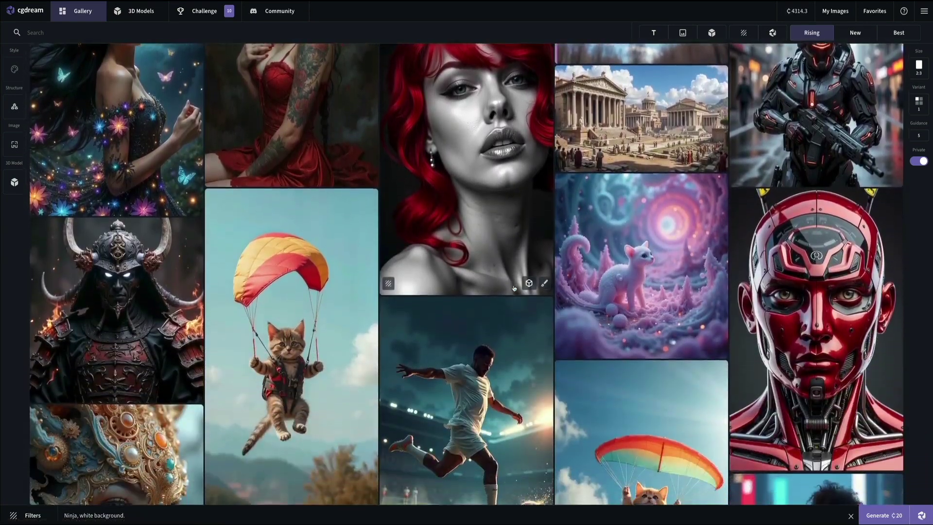
pyautogui.scroll(-5, 514, 288)
pyautogui.scroll(-6, 514, 288)
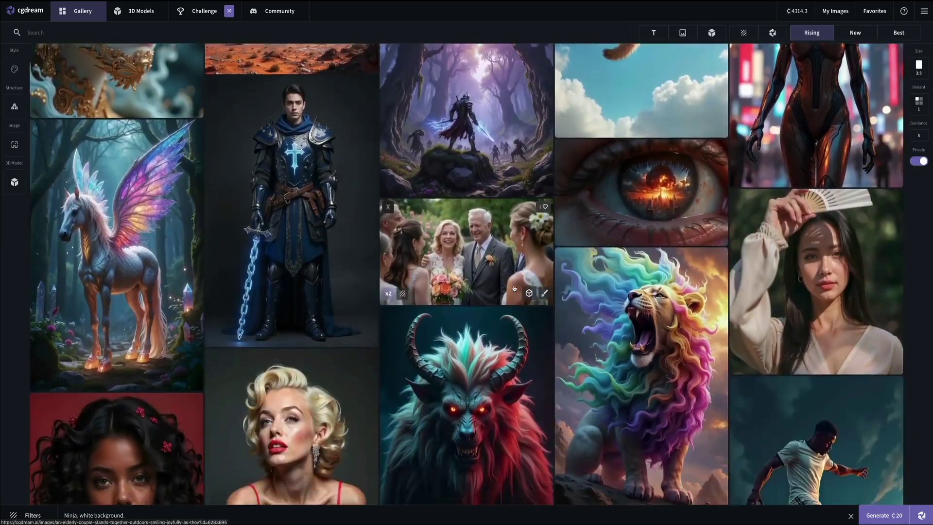
pyautogui.scroll(-5, 514, 288)
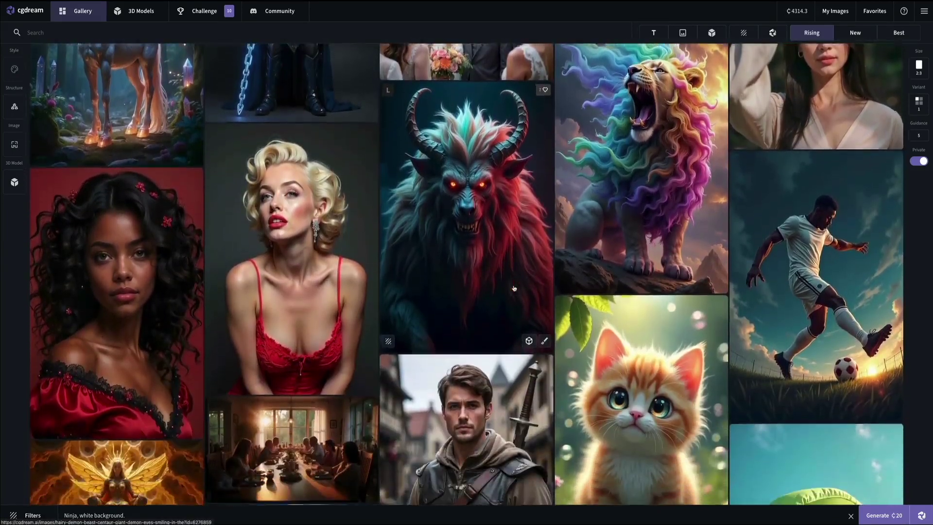
pyautogui.scroll(-7, 514, 288)
pyautogui.scroll(-1, 514, 288)
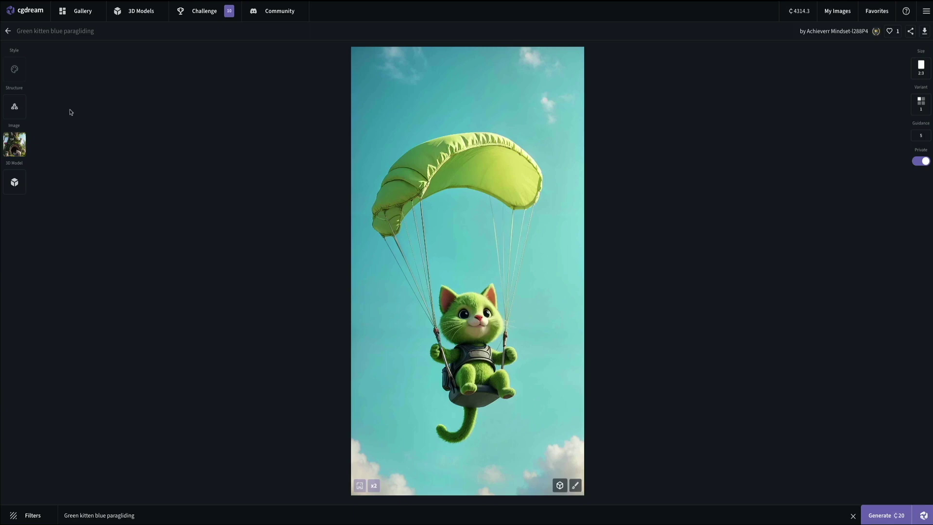
pyautogui.click(9, 30)
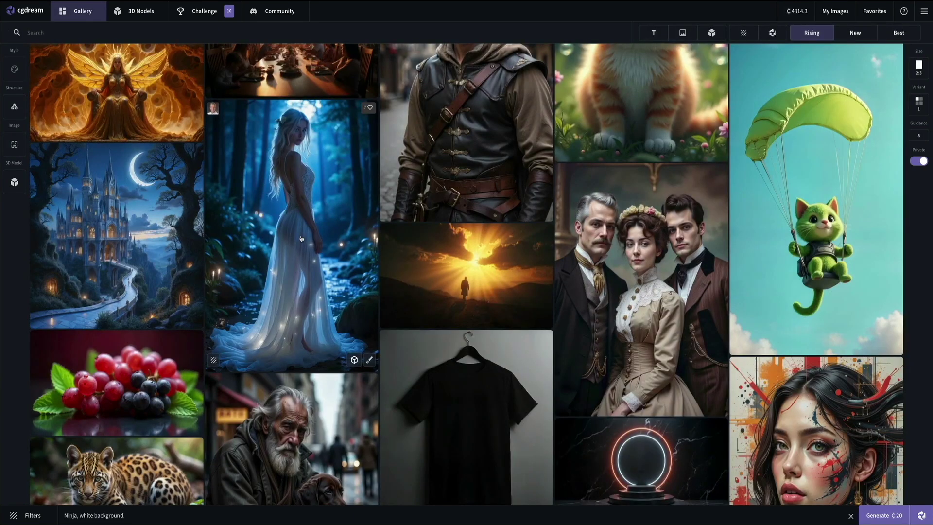
# Browse further through the gallery, examine the female assassin with the lightsaber and its prompt, and return to the gallery
pyautogui.scroll(-6, 301, 239)
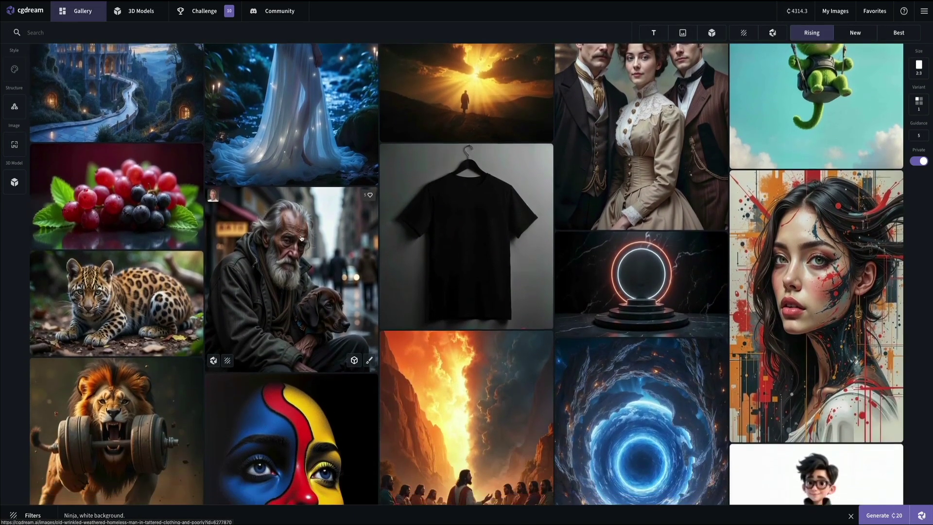
pyautogui.scroll(-4, 301, 238)
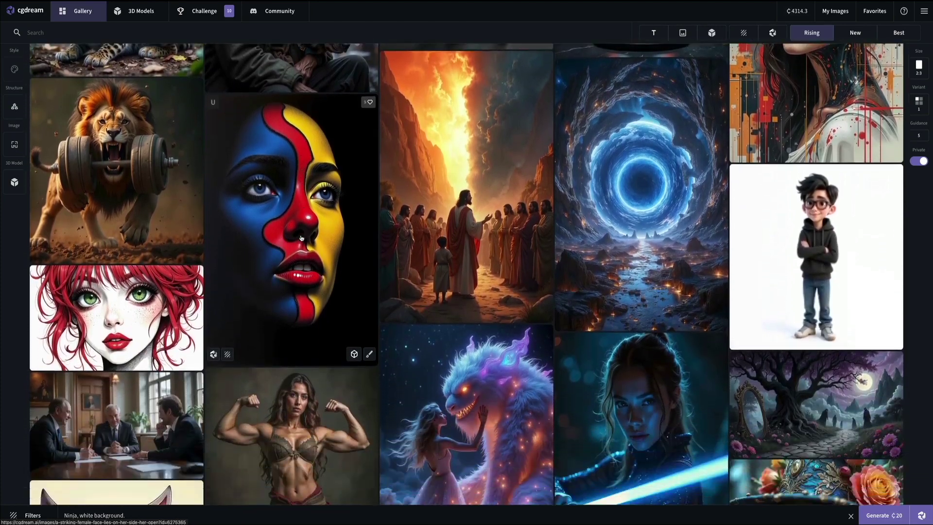
pyautogui.scroll(-4, 301, 237)
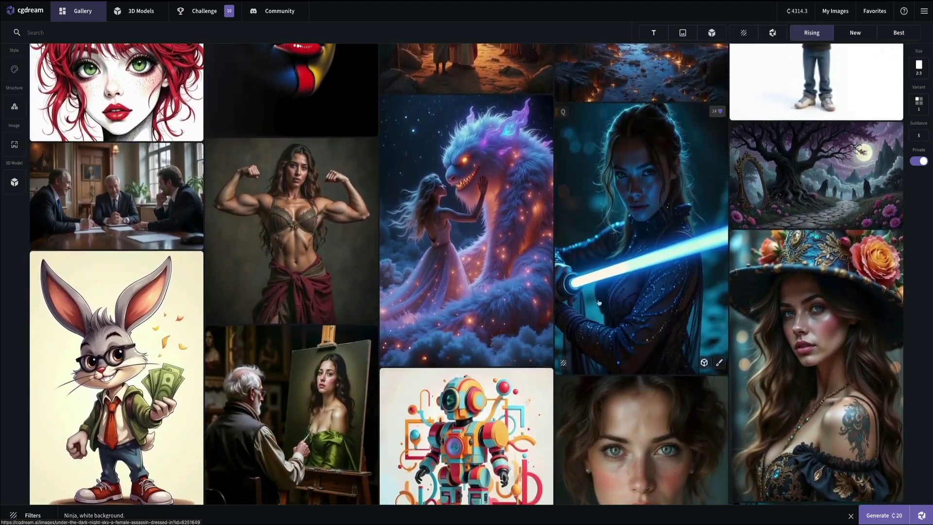
pyautogui.click(628, 309)
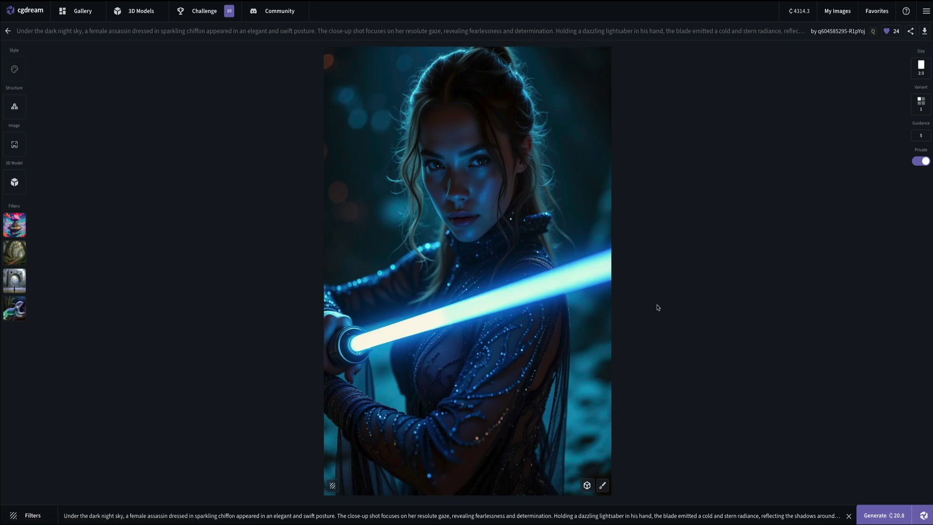
pyautogui.click(8, 32)
# Continue through the gallery, examine the blue close-up of the female demon with its filters, and return to the gallery
pyautogui.scroll(-5, 168, 227)
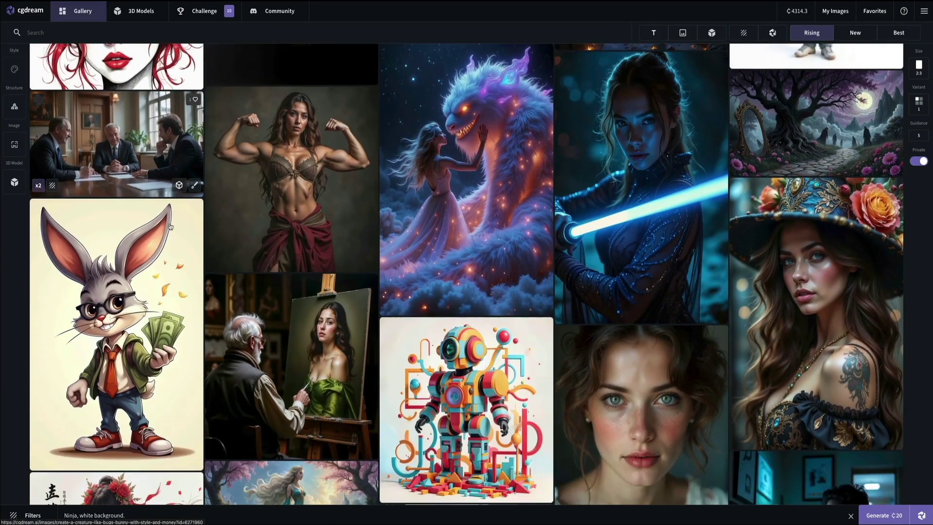
pyautogui.scroll(-8, 170, 227)
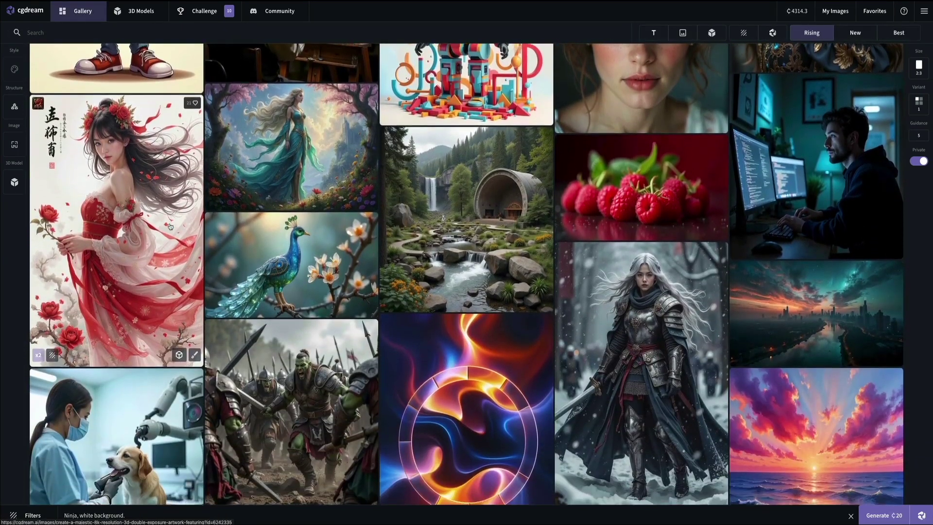
pyautogui.scroll(-4, 170, 226)
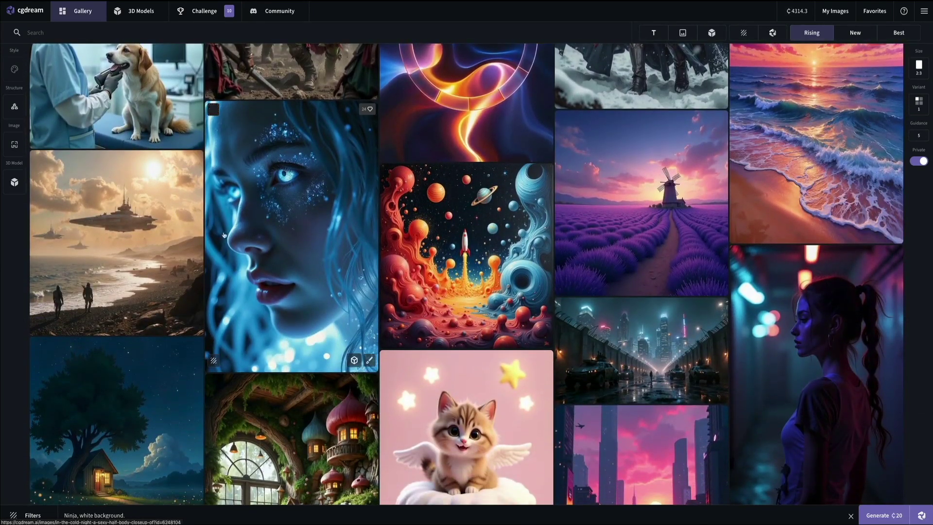
pyautogui.click(247, 240)
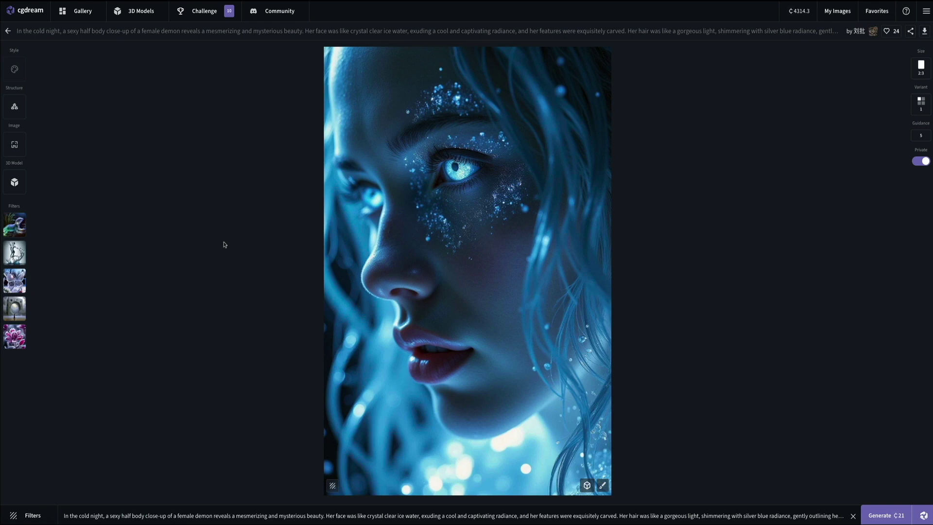
pyautogui.click(10, 32)
# Browse the next gallery images and open the black-and-white portrait of the woman in a dark hat
pyautogui.scroll(-3, 182, 249)
pyautogui.scroll(-7, 182, 248)
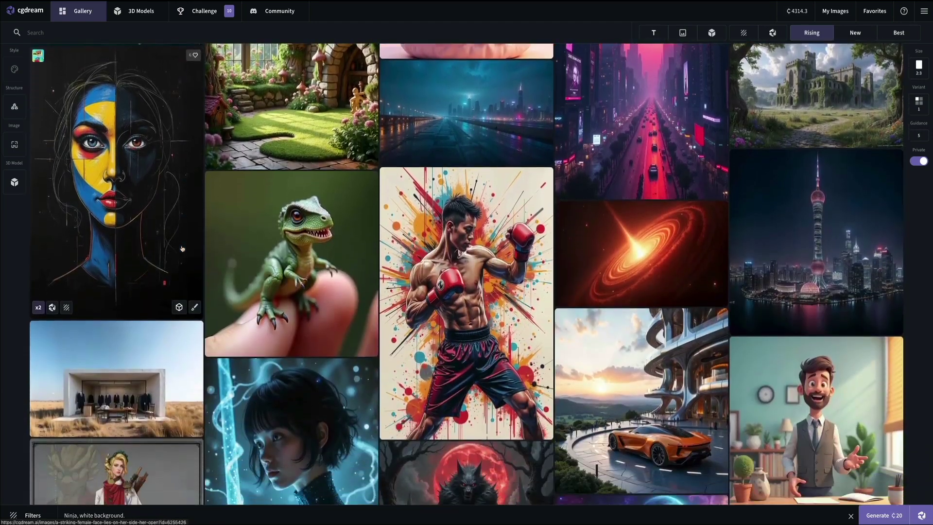
pyautogui.scroll(-10, 182, 249)
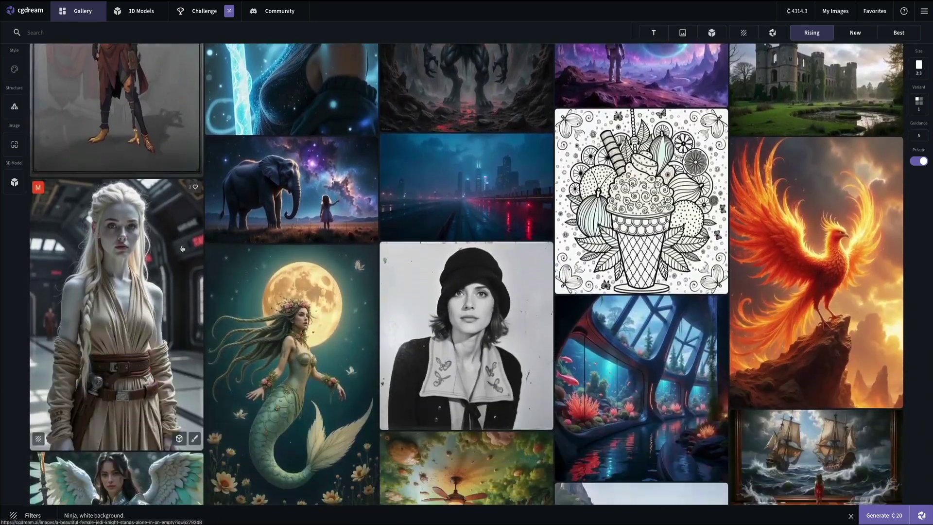
pyautogui.scroll(-3, 182, 249)
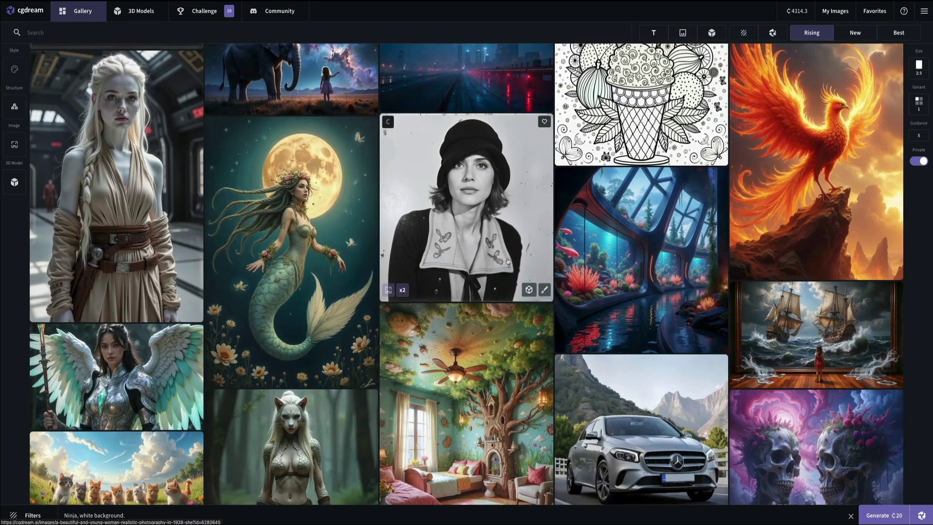
pyautogui.click(506, 260)
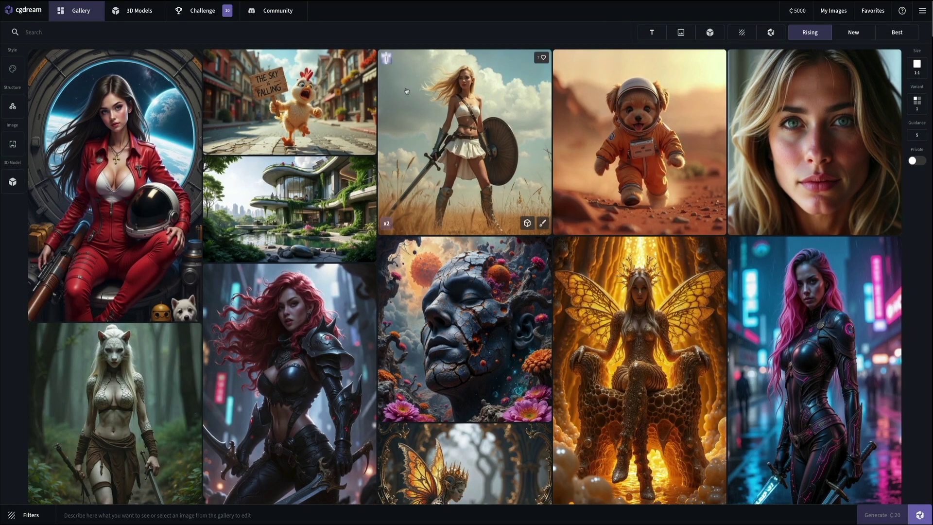
# Browse the Rising images, examine the snowy Japanese goddess image with pink and teal hair, and return to the gallery
pyautogui.scroll(-3, 407, 91)
pyautogui.scroll(-5, 406, 91)
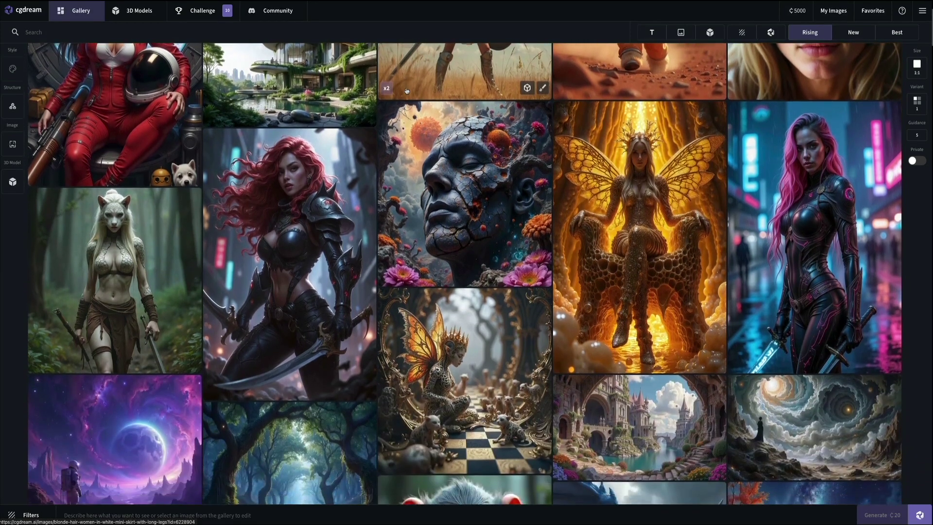
pyautogui.scroll(-6, 406, 91)
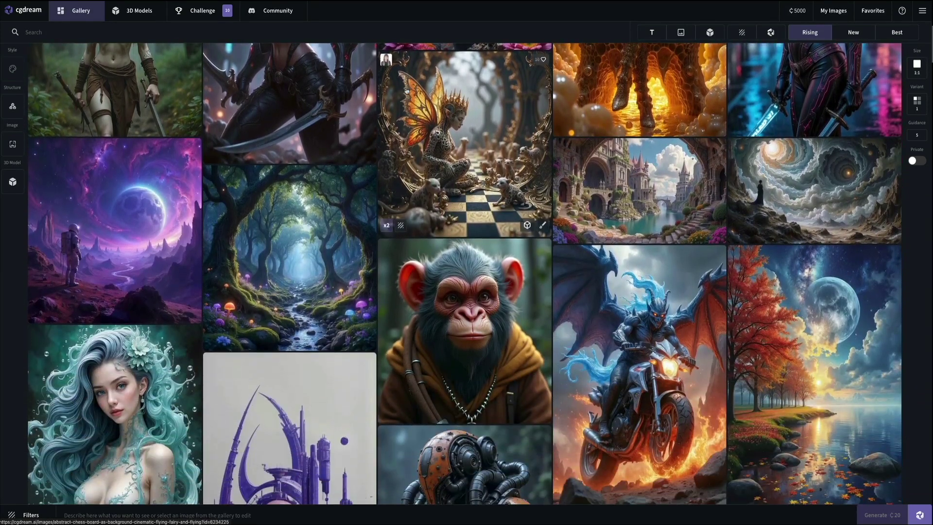
pyautogui.scroll(-8, 406, 90)
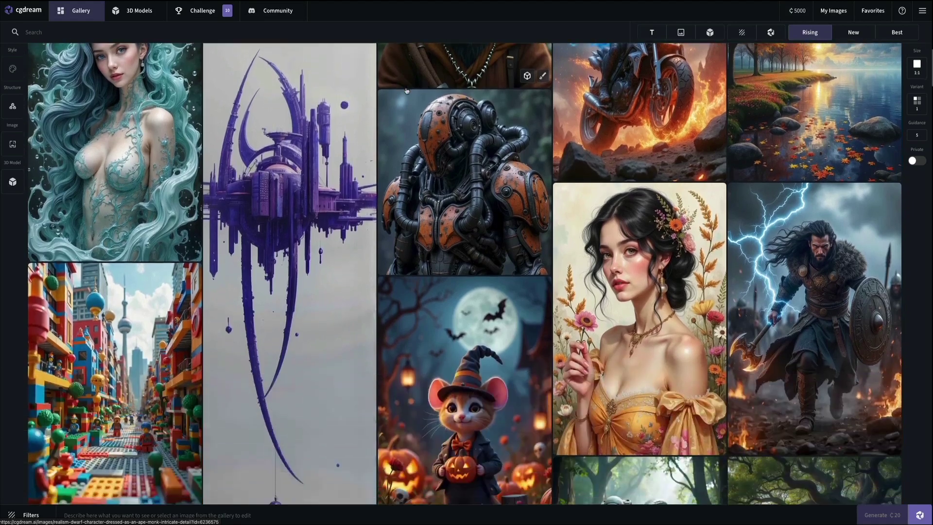
pyautogui.scroll(-7, 406, 90)
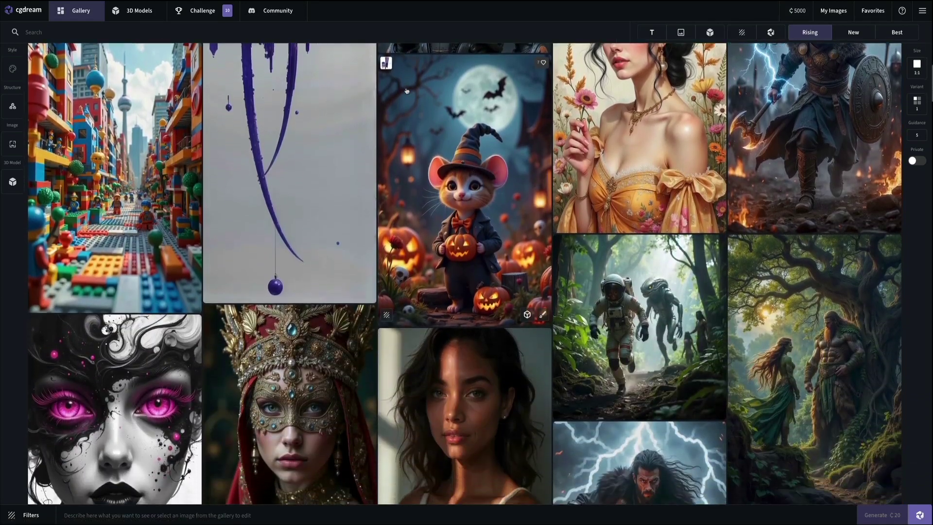
pyautogui.scroll(-4, 406, 91)
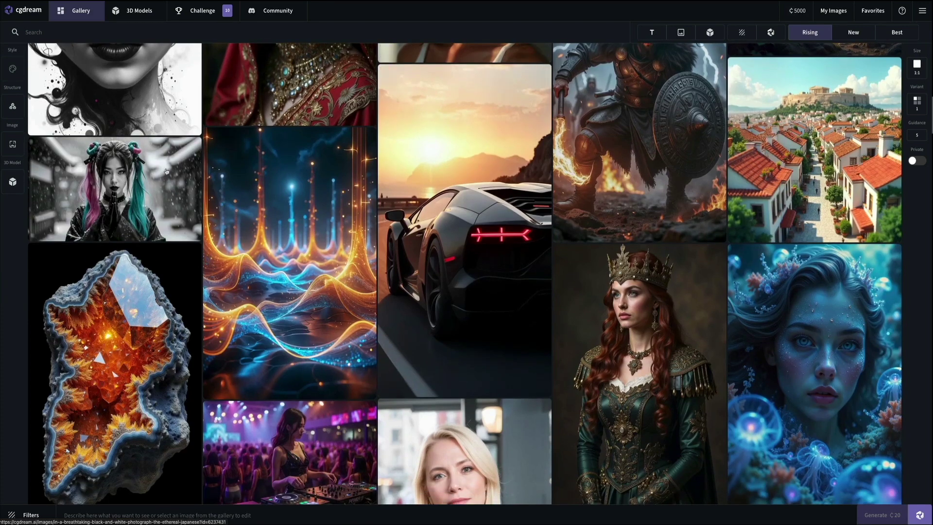
pyautogui.click(141, 171)
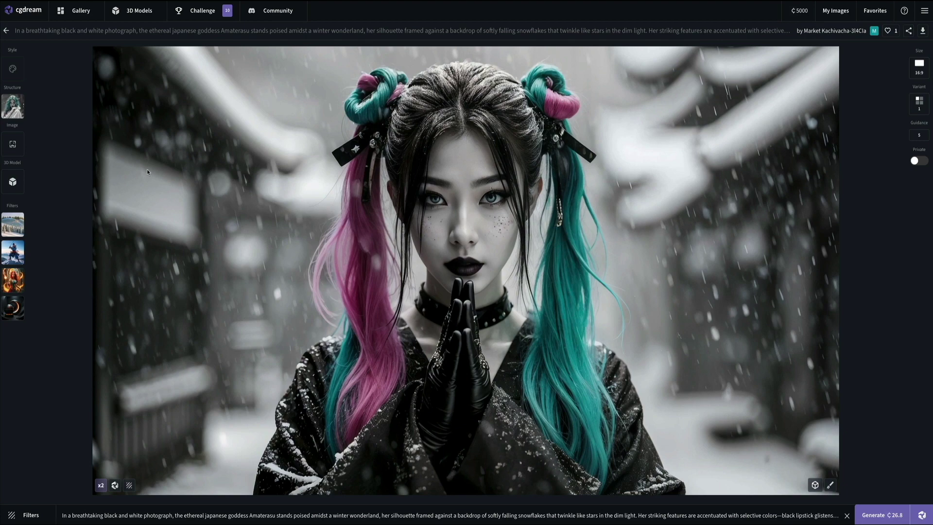
pyautogui.click(6, 32)
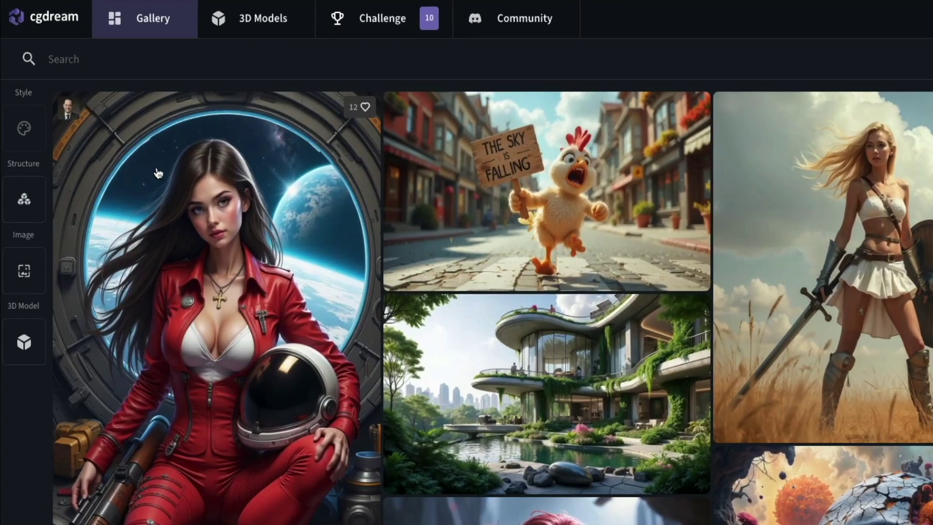
# Examine the recommended filters available for image generation and close the filter list without adding any
pyautogui.moveTo(24, 90)
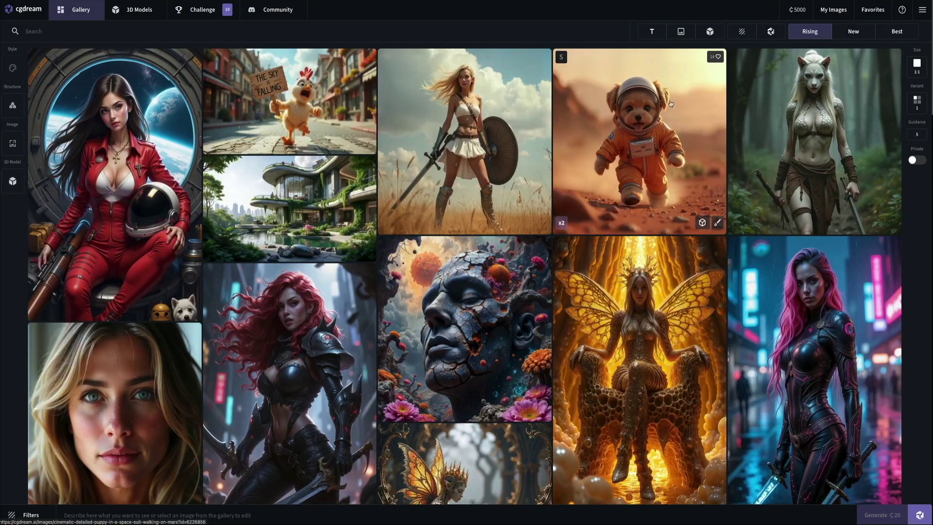
pyautogui.moveTo(923, 92)
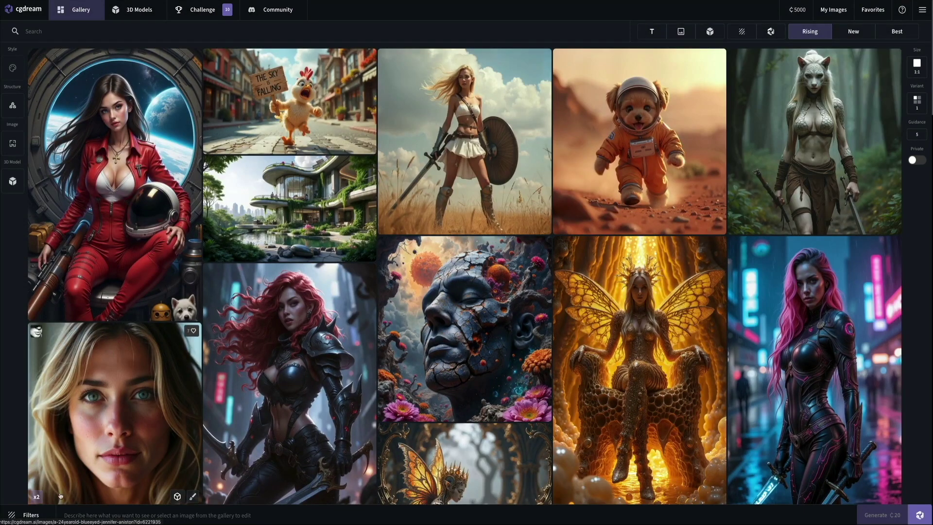
pyautogui.moveTo(39, 513)
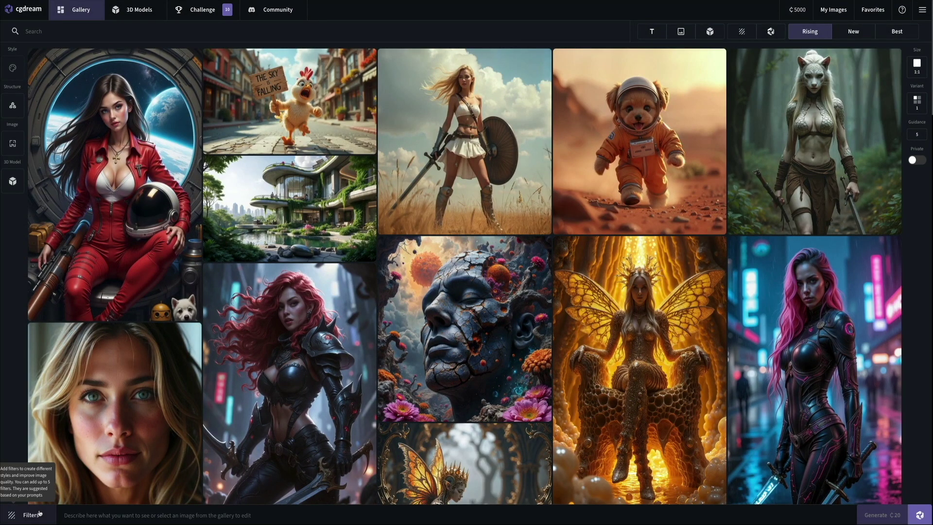
pyautogui.click(34, 514)
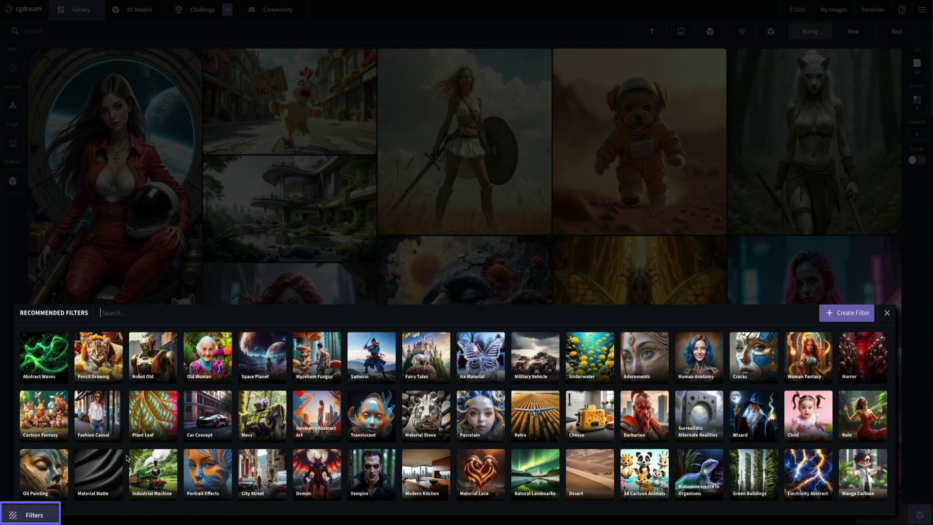
pyautogui.scroll(-3, 127, 458)
pyautogui.scroll(-5, 126, 459)
pyautogui.scroll(-5, 127, 458)
pyautogui.scroll(-2, 128, 459)
pyautogui.scroll(5, 126, 458)
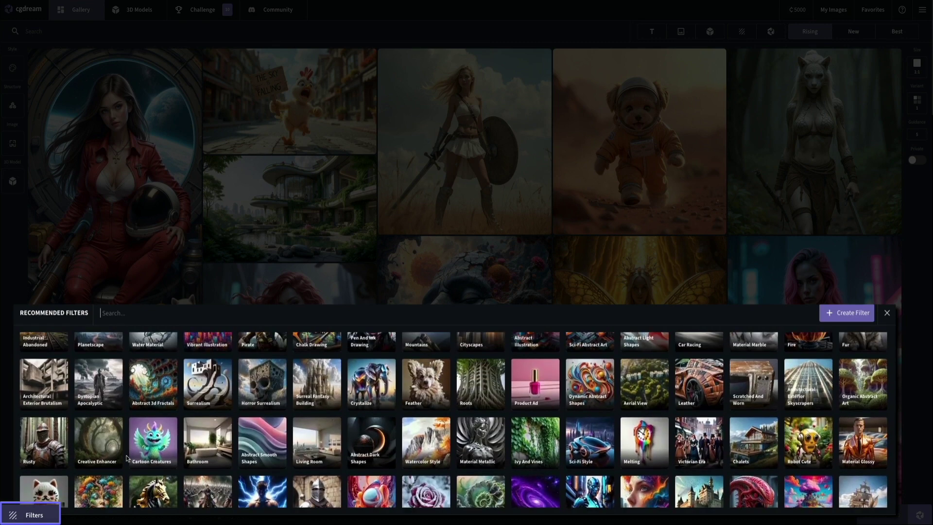
pyautogui.scroll(2, 127, 458)
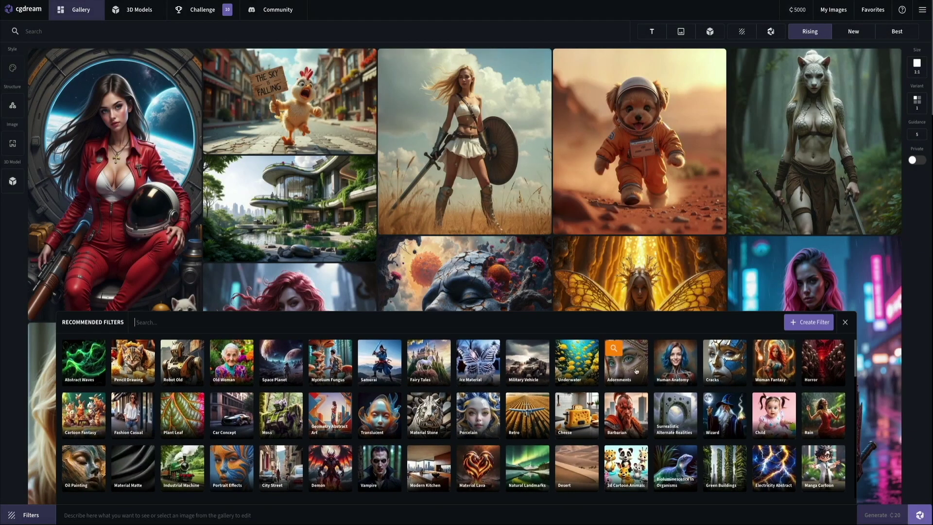
pyautogui.click(845, 322)
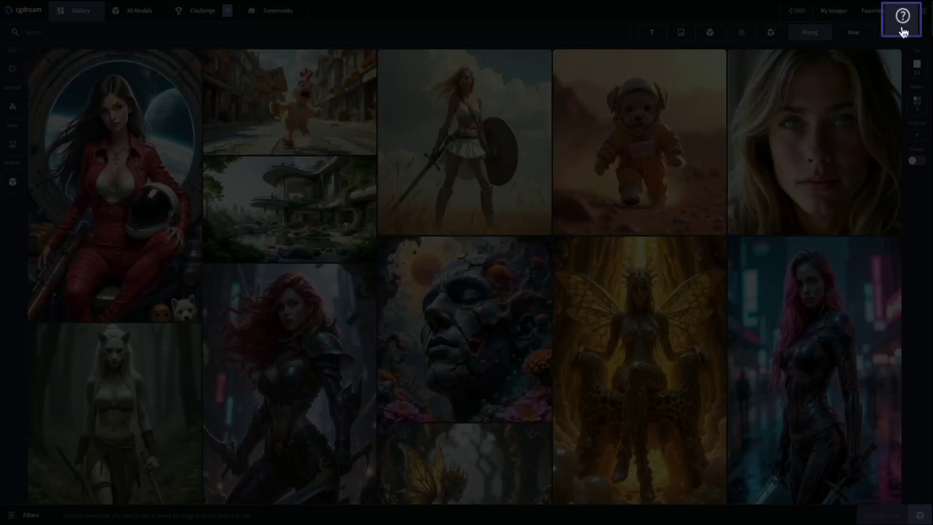
# Show the help guides on image generation, upscaling and remixing, and hide them again
pyautogui.click(902, 19)
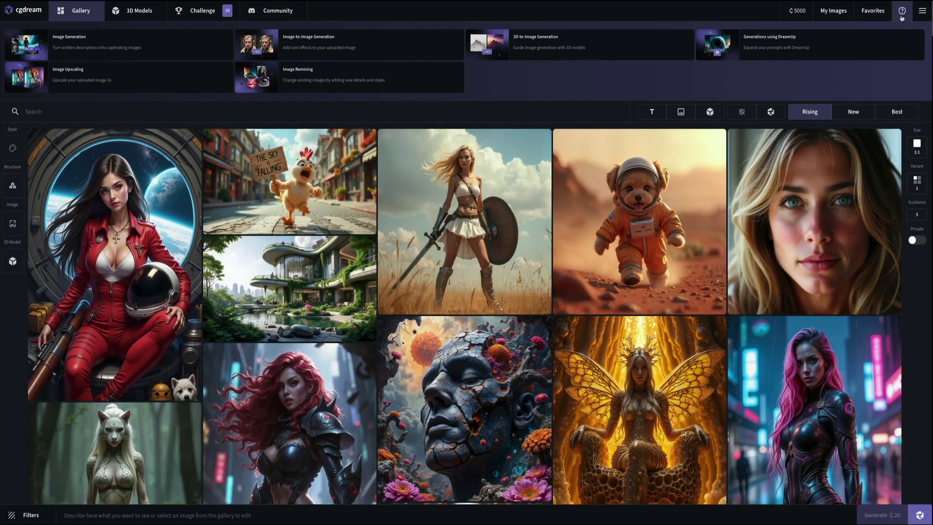
pyautogui.click(901, 17)
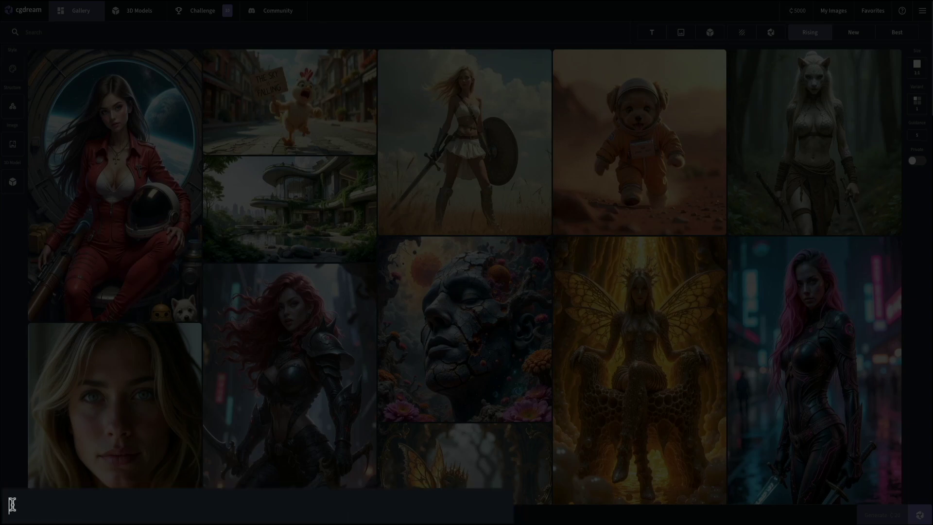
# Paste the image prompt describing a stealthy ninja with a katana in the center of a burning traditional Japanese dojo
pyautogui.hotkey('ctrl', 'v')
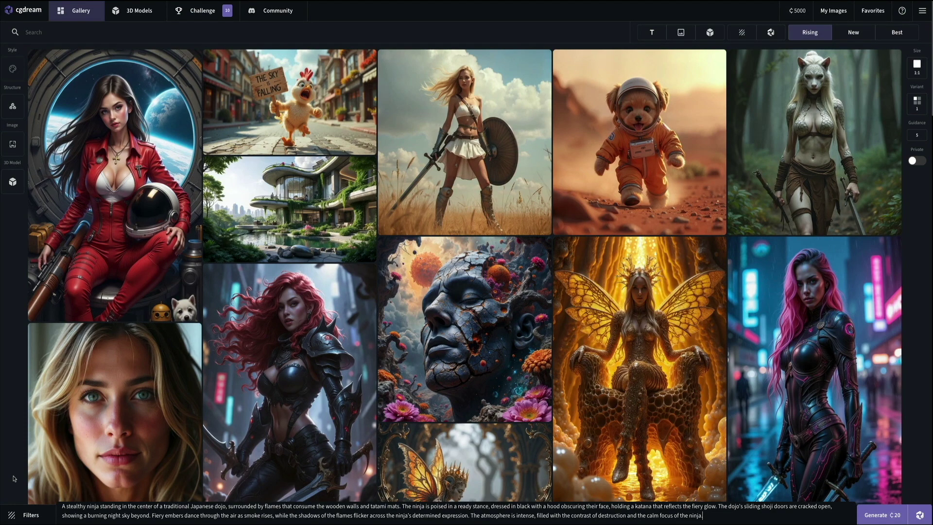
# Generate an image from the burning dojo ninja prompt and view the result
pyautogui.click(881, 515)
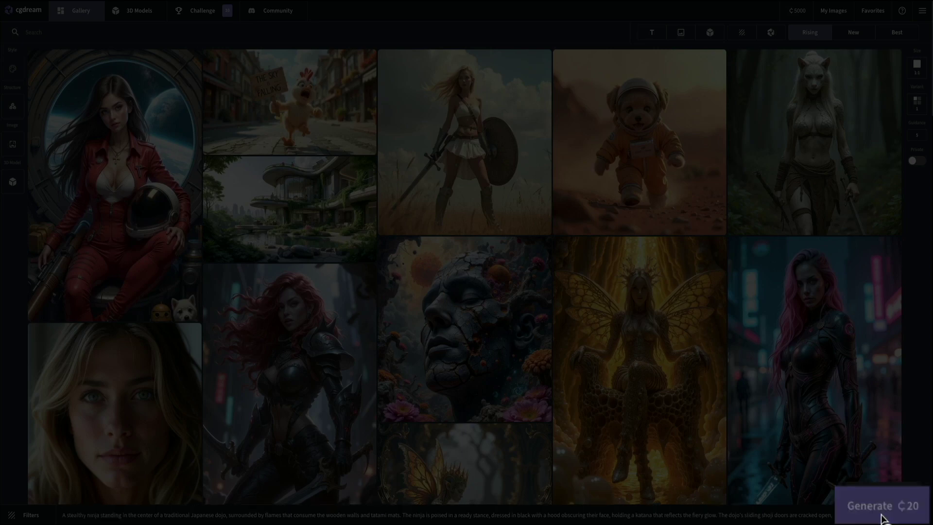
pyautogui.click(882, 516)
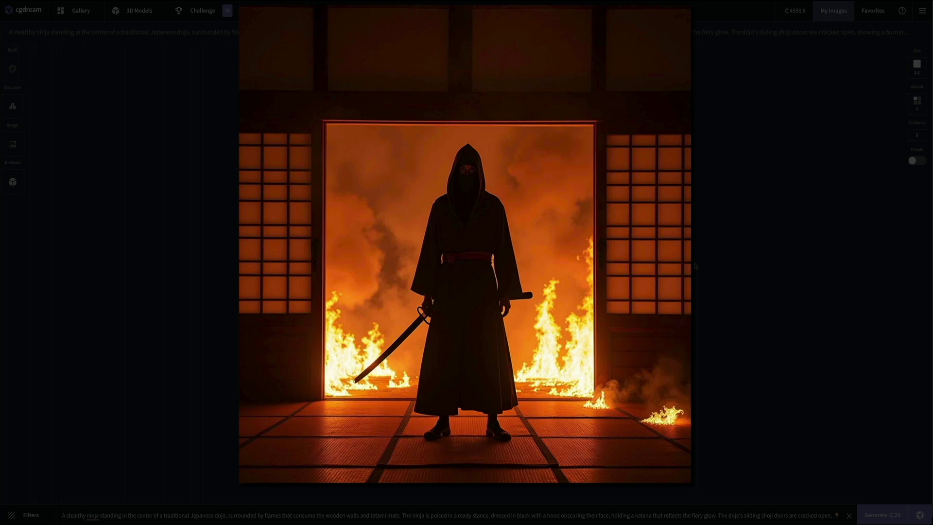
pyautogui.click(695, 266)
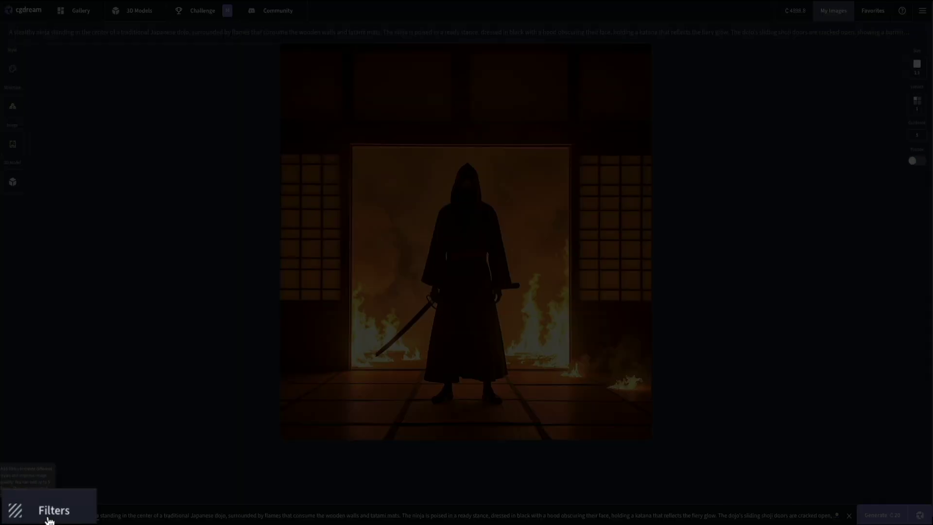
# Browse the recommended filters and add the Sci-Fi Character filter to the generation settings
pyautogui.click(49, 520)
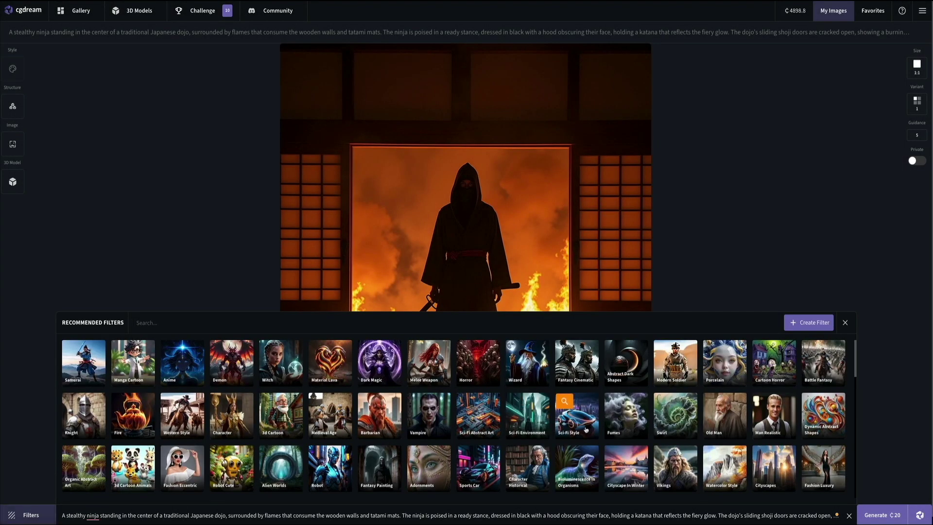
pyautogui.scroll(-1, 585, 429)
pyautogui.scroll(-10, 585, 430)
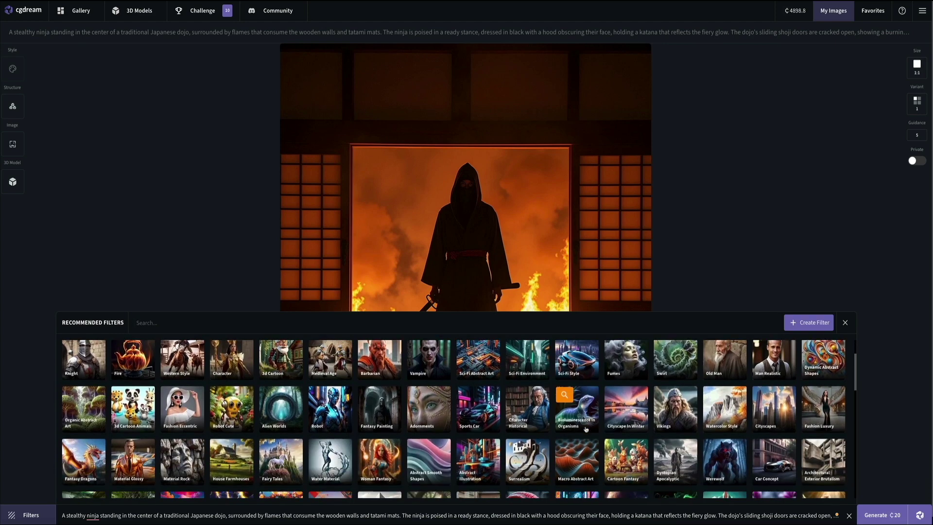
pyautogui.scroll(-3, 586, 429)
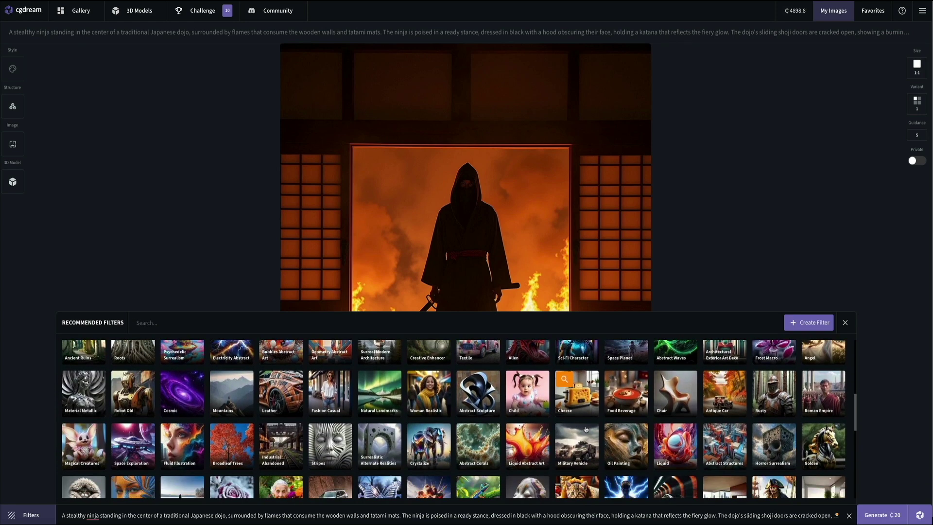
pyautogui.scroll(-1, 586, 430)
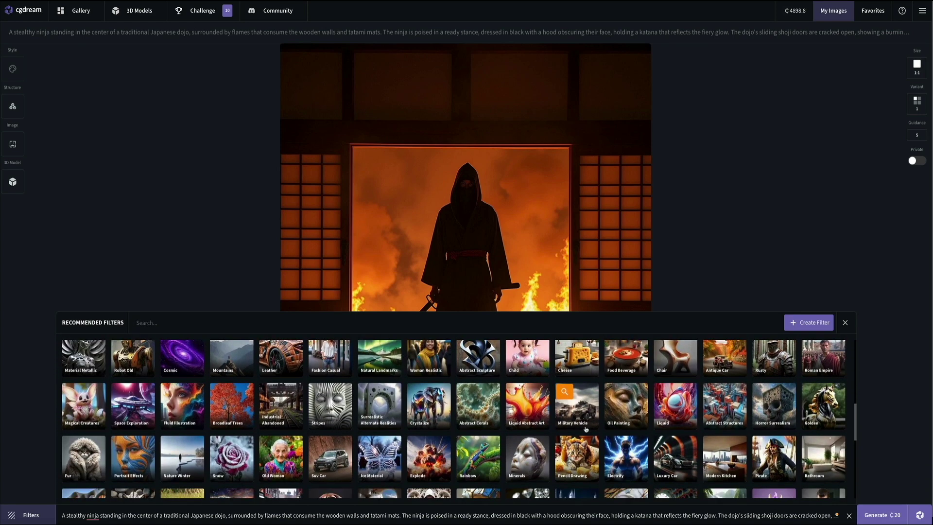
pyautogui.scroll(-1, 585, 429)
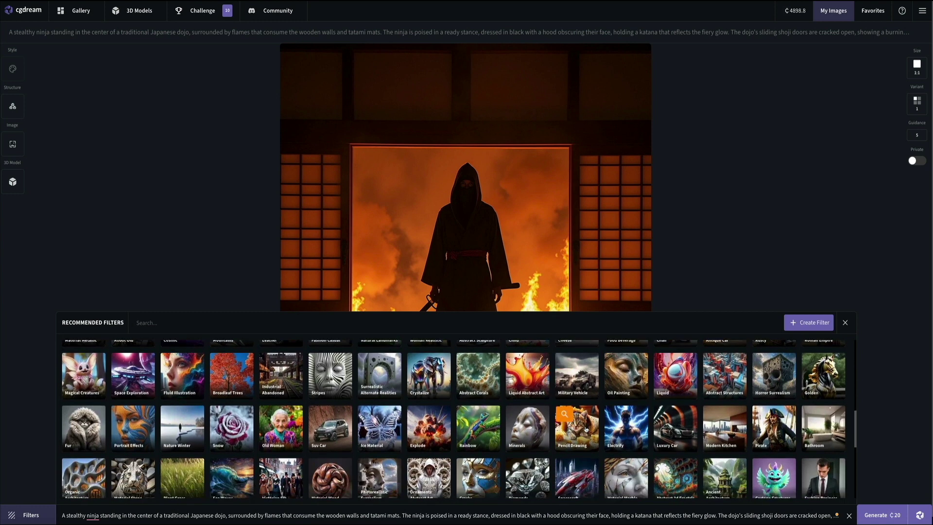
pyautogui.scroll(-2, 585, 429)
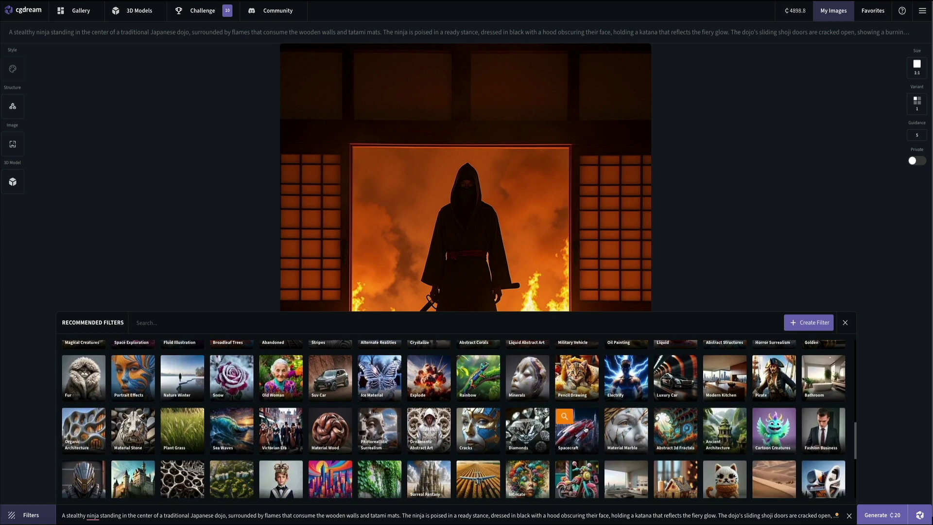
pyautogui.scroll(-4, 585, 429)
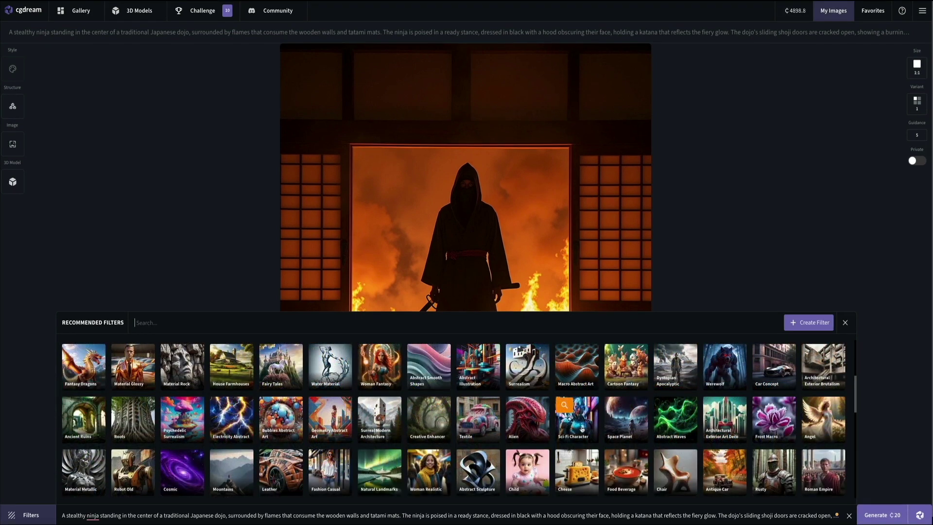
pyautogui.moveTo(588, 444)
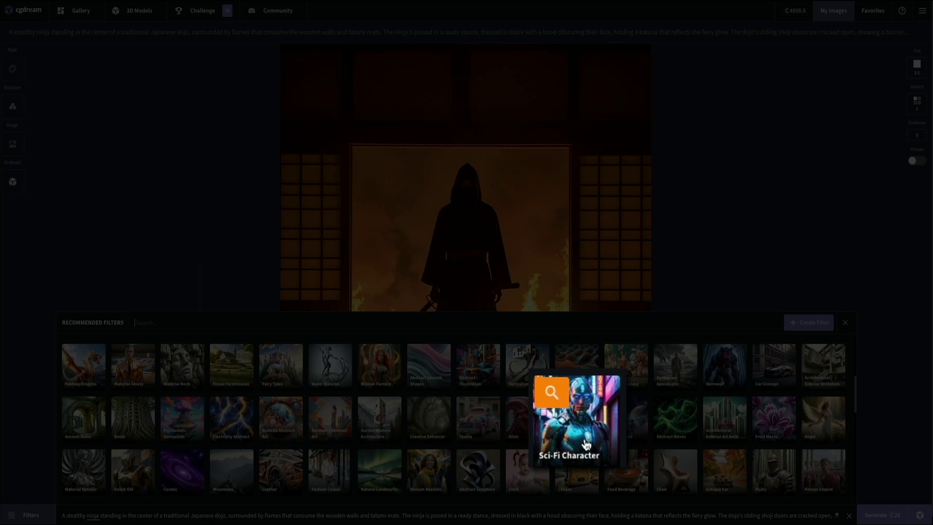
pyautogui.click(586, 445)
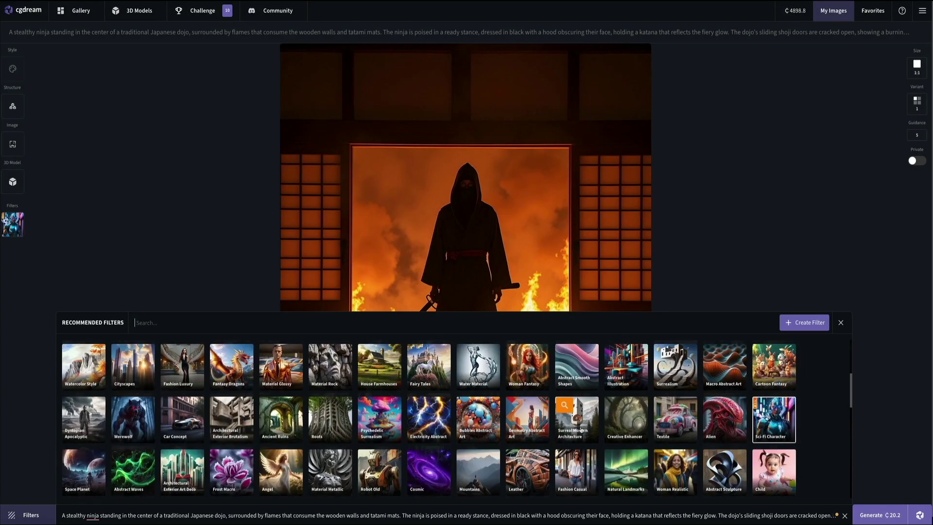
# Add the Dark Magic filter, close the filter list and generate the burning dojo ninja image again with both filters
pyautogui.moveTo(384, 377)
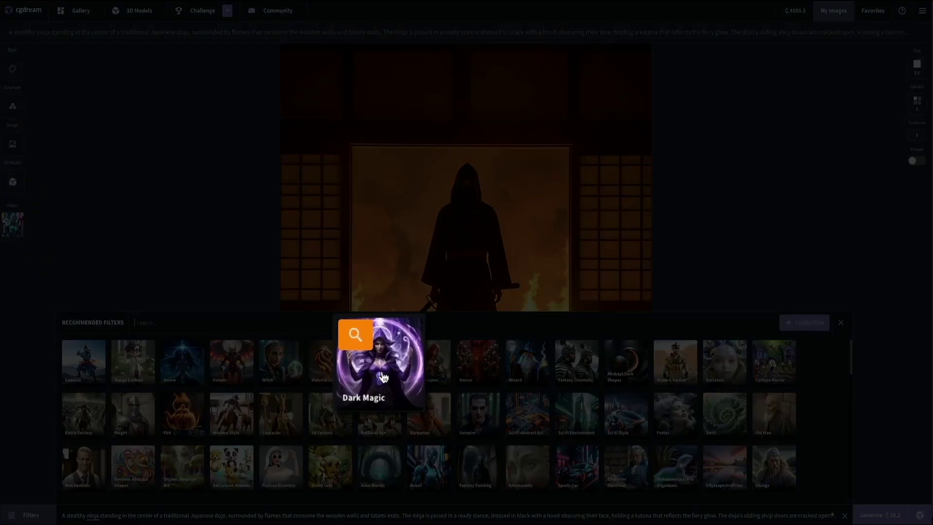
pyautogui.click(383, 377)
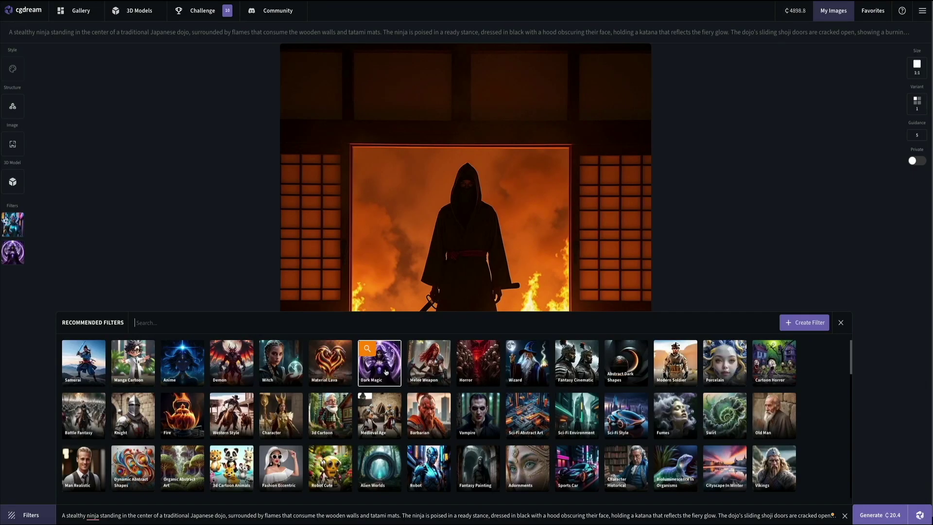
pyautogui.click(840, 323)
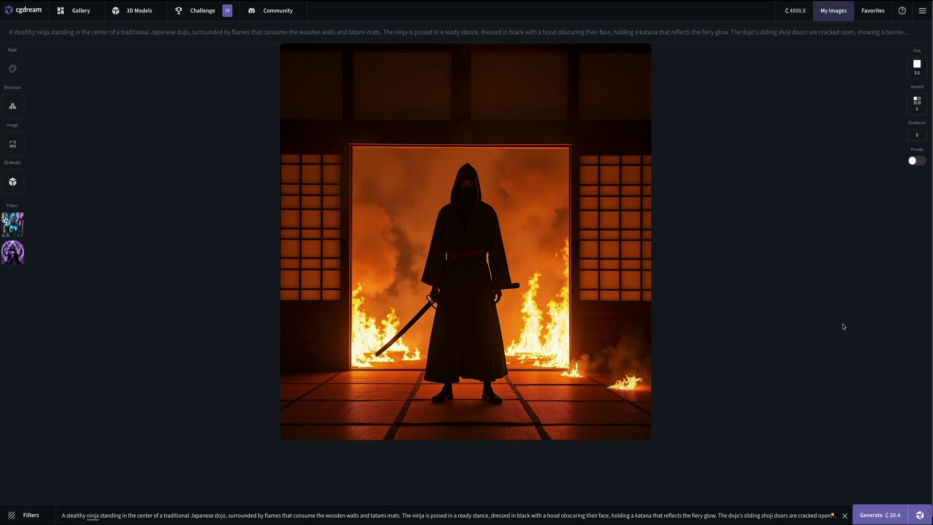
pyautogui.moveTo(26, 225)
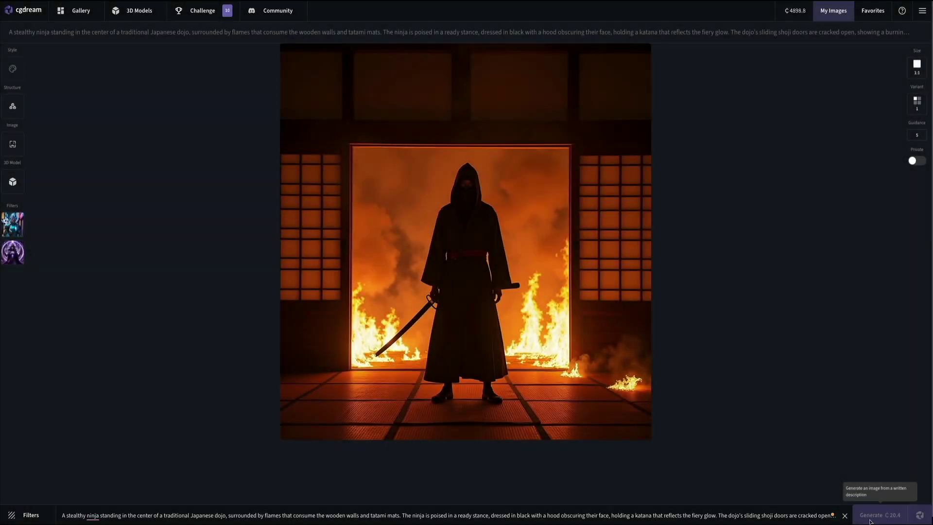
pyautogui.click(870, 520)
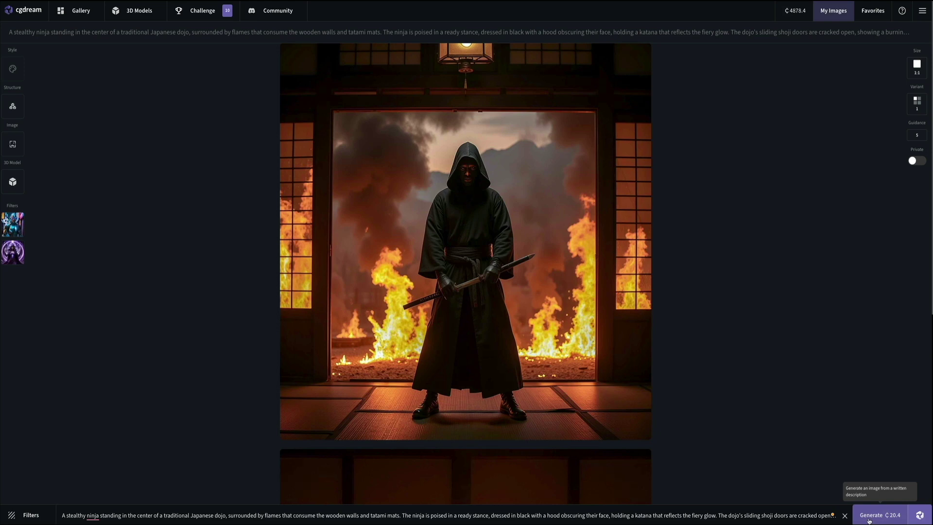
# Shorten the prompt to "A stealthy ninja standing in the center of a traditional Japanese dojo." and generate a new image
pyautogui.click(103, 516)
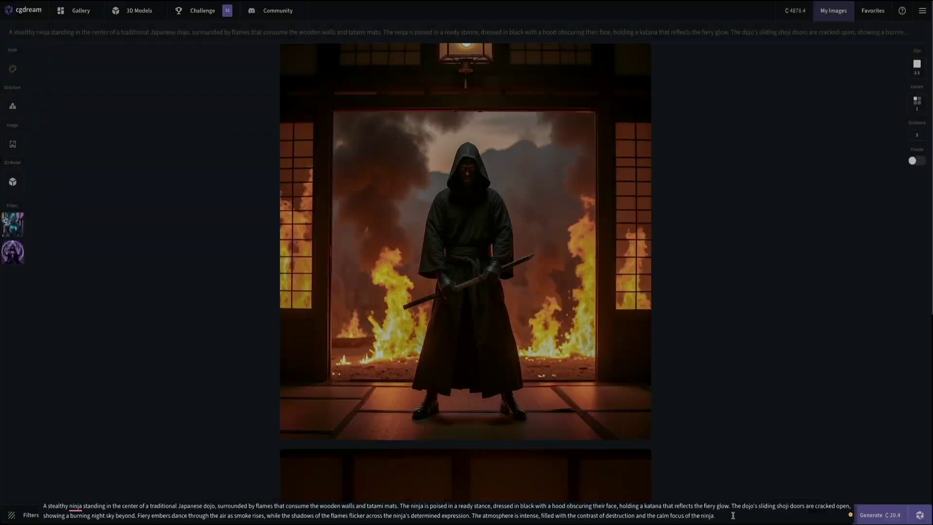
pyautogui.moveTo(703, 515); pyautogui.dragTo(231, 508)
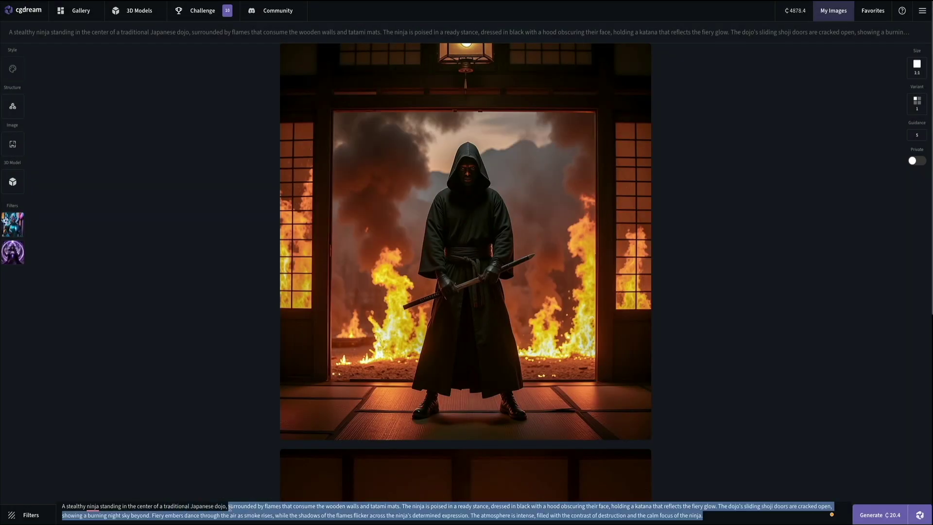
pyautogui.press('BackSpace')
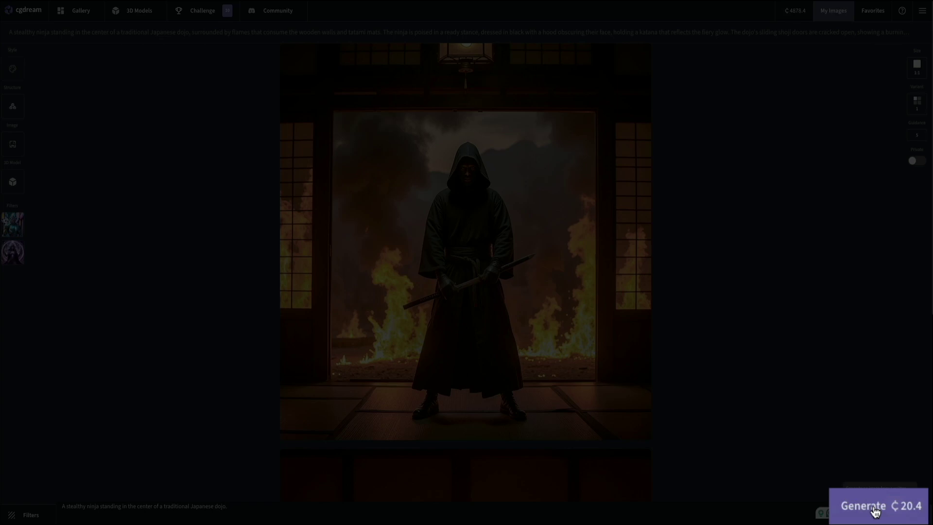
pyautogui.click(875, 511)
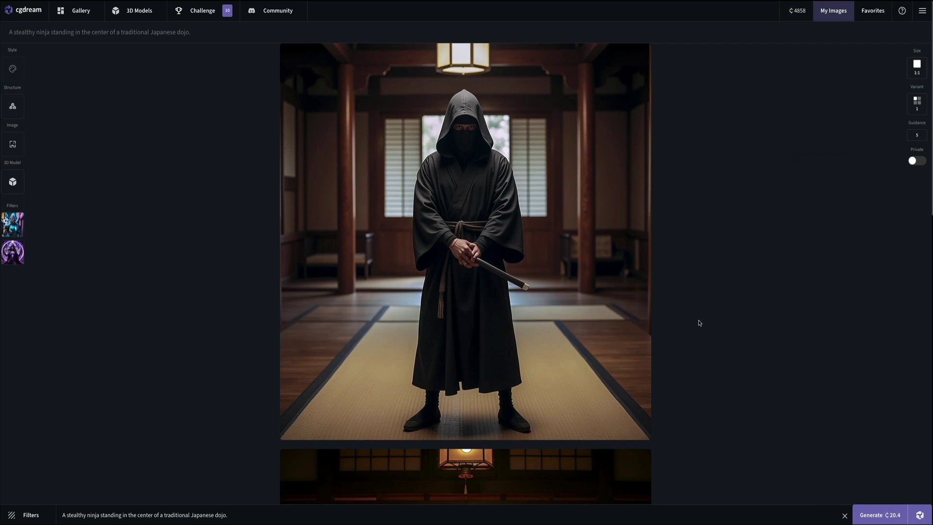
# Open the newly generated image of the ninja in the dojo and upscale its resolution x2
pyautogui.moveTo(594, 347)
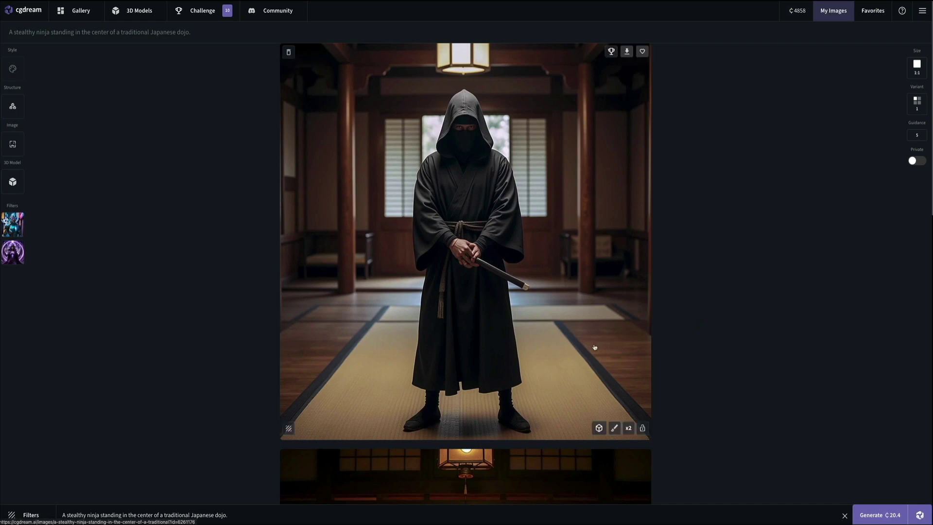
pyautogui.click(594, 347)
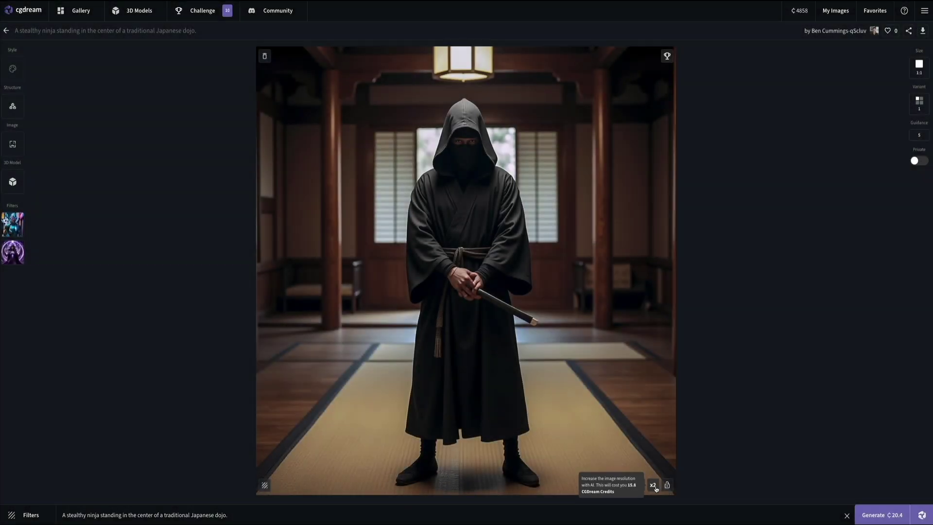
pyautogui.click(653, 486)
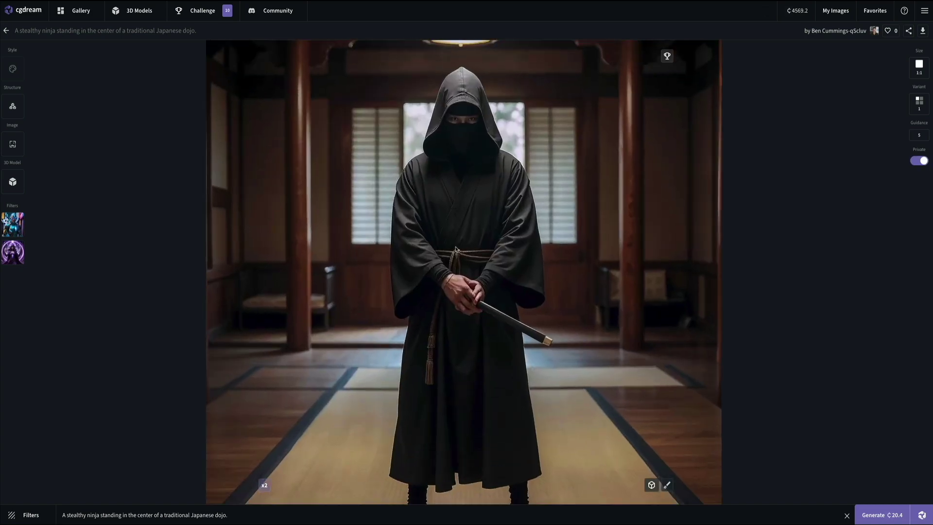
# Examine the upscaled image's details up close, from the ninja's robe, belt and hands to the hooded face
pyautogui.scroll(5, 456, 249)
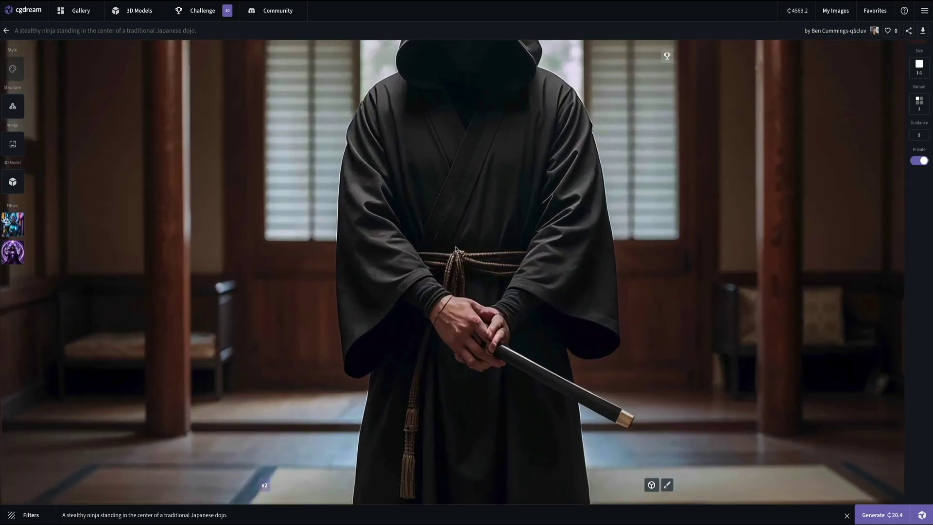
pyautogui.scroll(2, 456, 249)
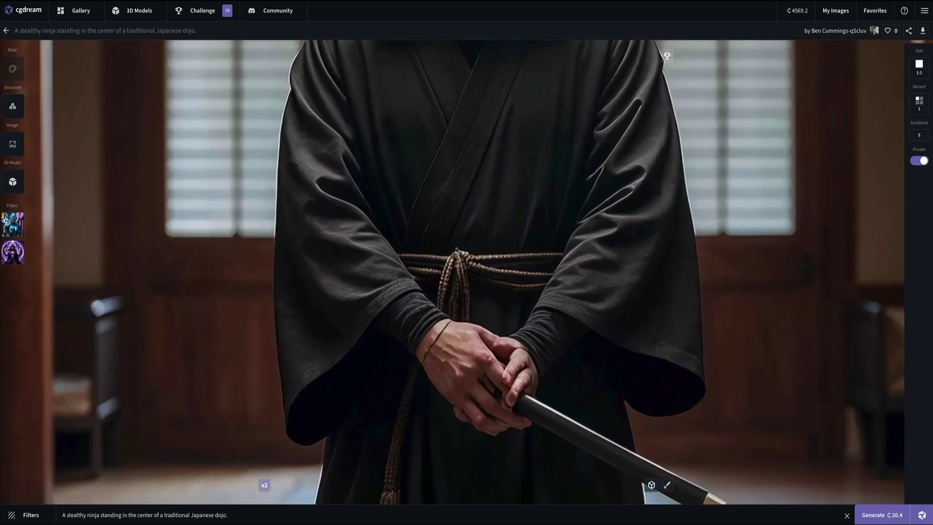
pyautogui.scroll(2, 502, 303)
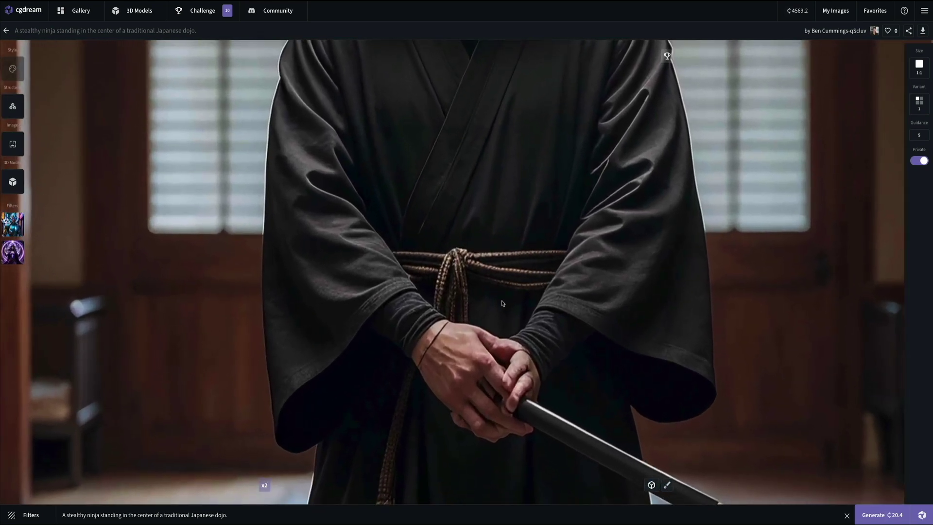
pyautogui.moveTo(504, 214); pyautogui.dragTo(505, 371)
pyautogui.scroll(-2, 500, 162)
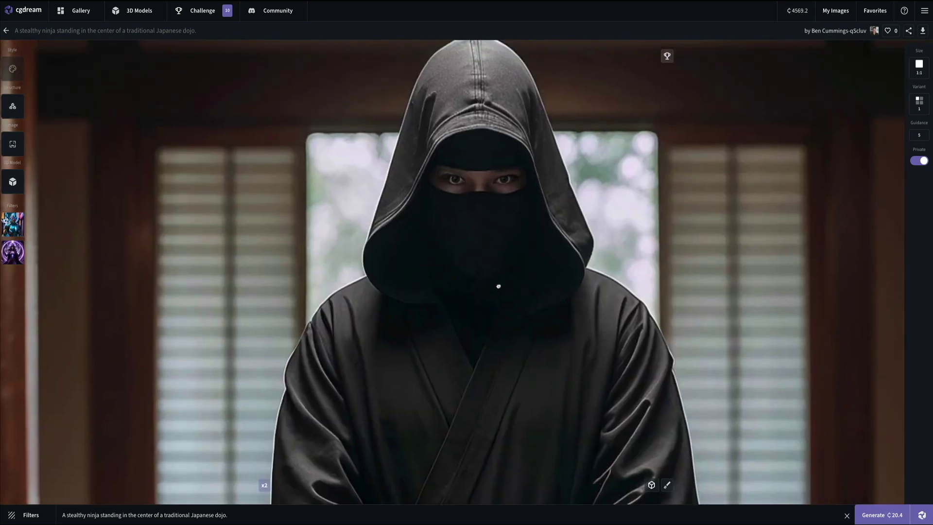
pyautogui.scroll(-2, 502, 283)
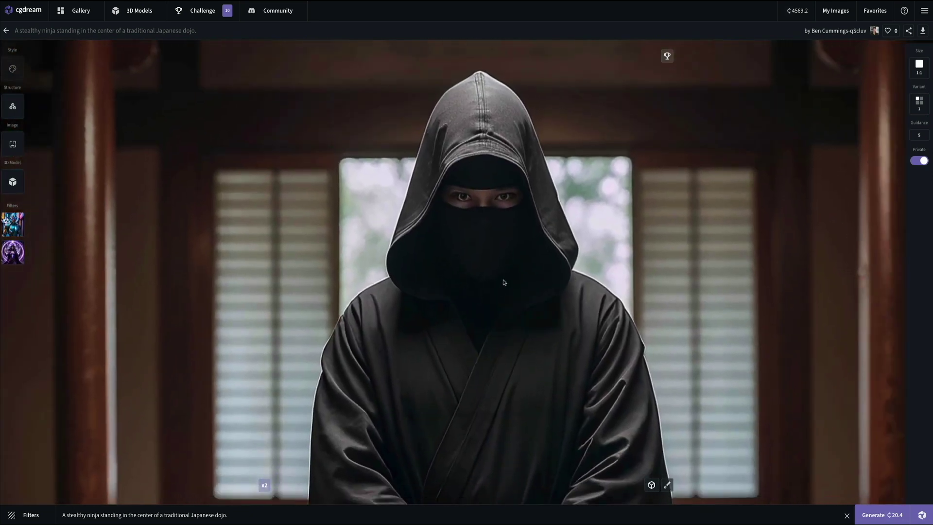
pyautogui.scroll(-3, 505, 286)
pyautogui.scroll(-2, 505, 287)
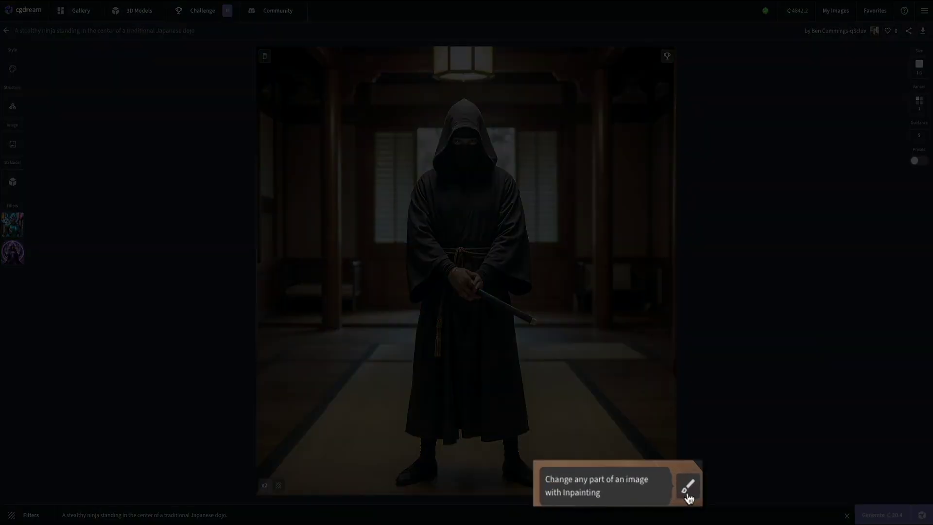
# Mask the ninja's hands and sword for Inpainting and inpaint that area with the description "balloon animal"
pyautogui.click(688, 487)
pyautogui.moveTo(540, 326)
pyautogui.mouseDown()
pyautogui.moveTo(456, 276)
pyautogui.moveTo(469, 272)
pyautogui.moveTo(541, 324)
pyautogui.mouseUp()
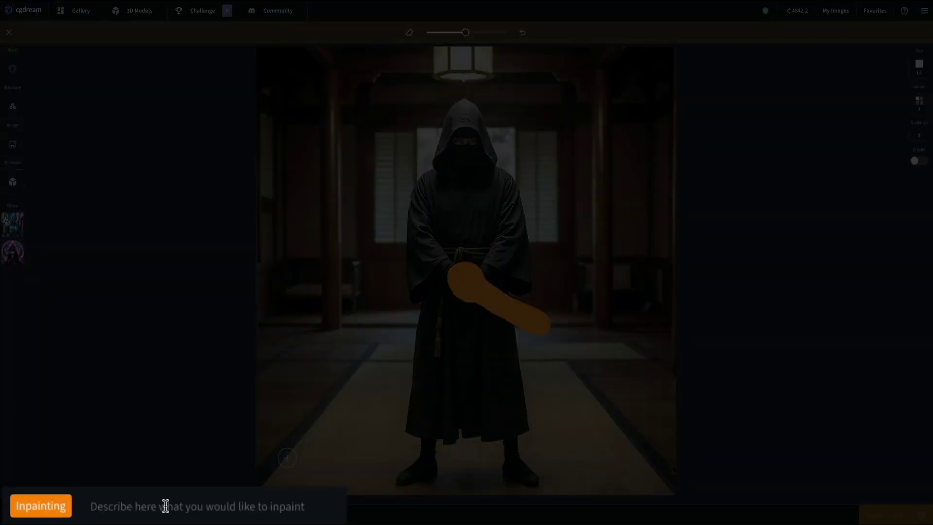
pyautogui.click(165, 505)
pyautogui.write('balloon animal')
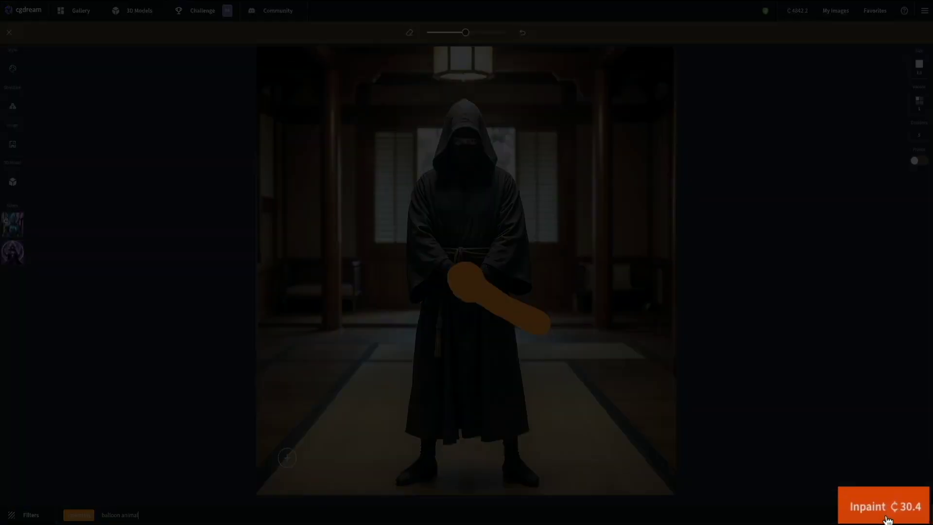
pyautogui.click(887, 519)
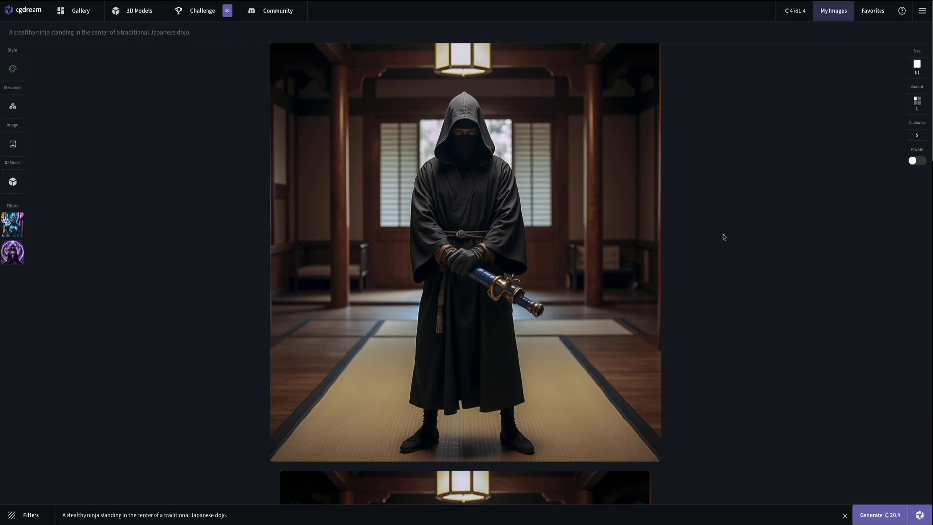
# Review the earlier generated ninja images below the inpainted one, down to the first burning dojo image
pyautogui.scroll(-10, 723, 236)
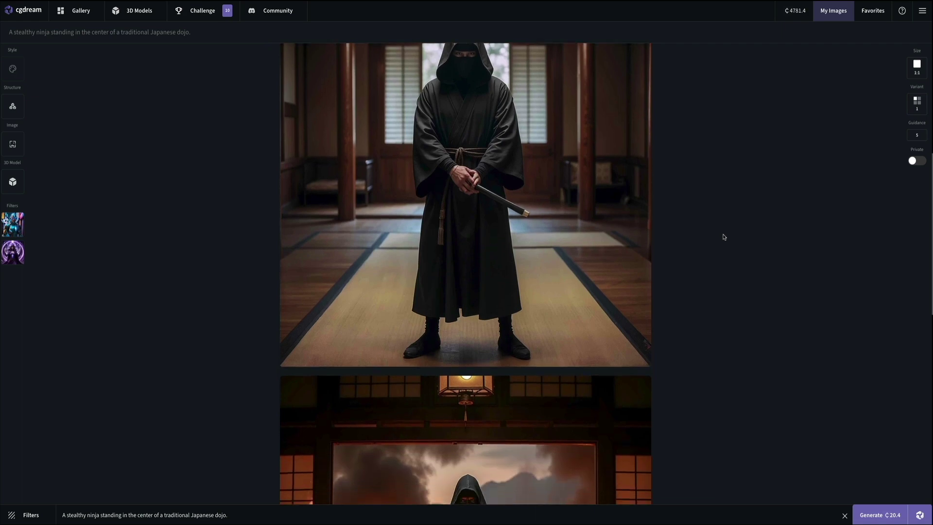
pyautogui.scroll(-14, 723, 237)
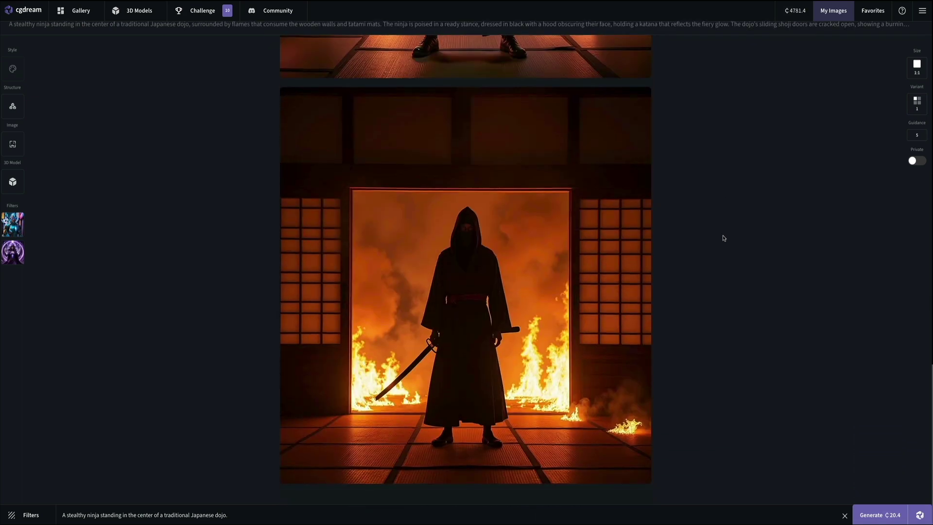
# Remove the Sci-Fi Character and Dark Magic filters from the generation settings
pyautogui.scroll(1, 723, 238)
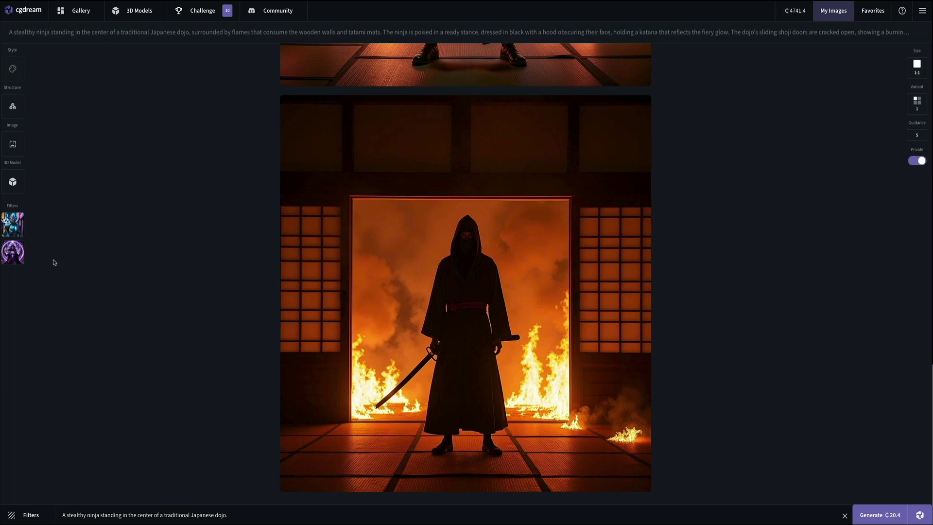
pyautogui.moveTo(28, 234)
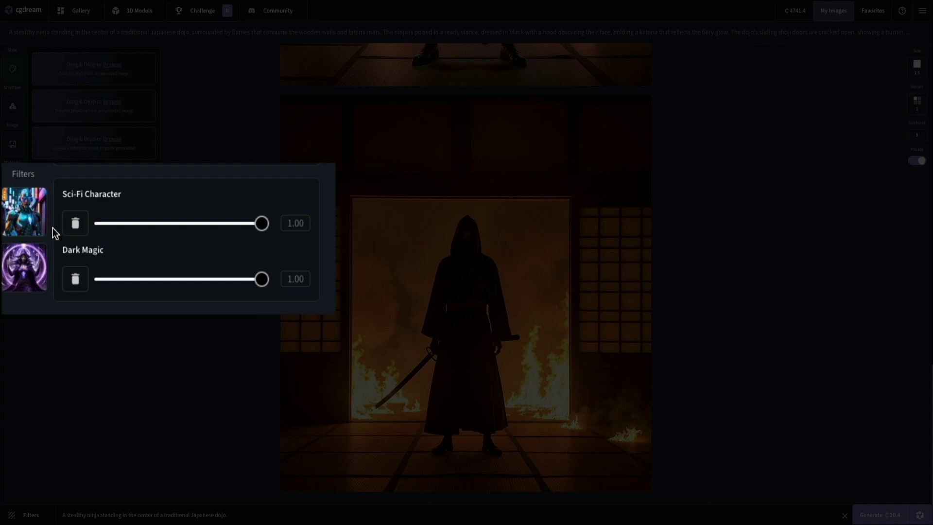
pyautogui.click(76, 224)
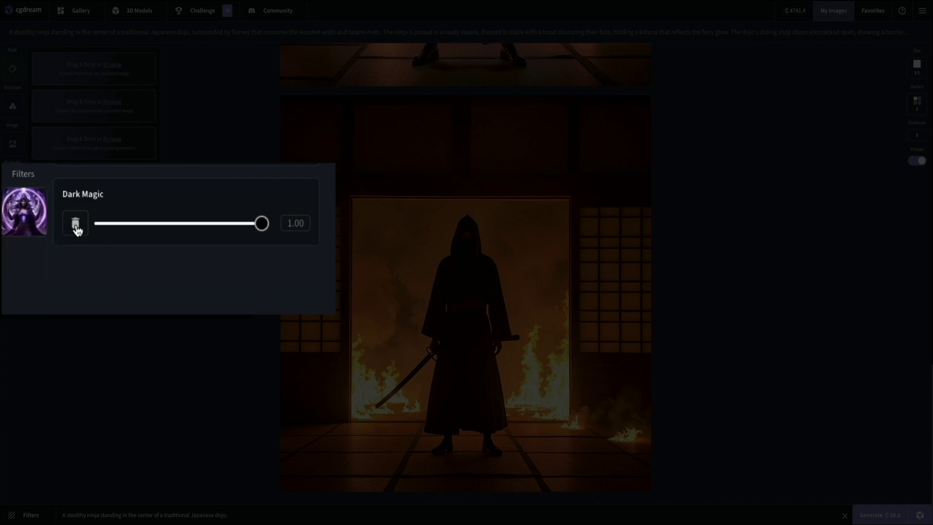
pyautogui.click(76, 226)
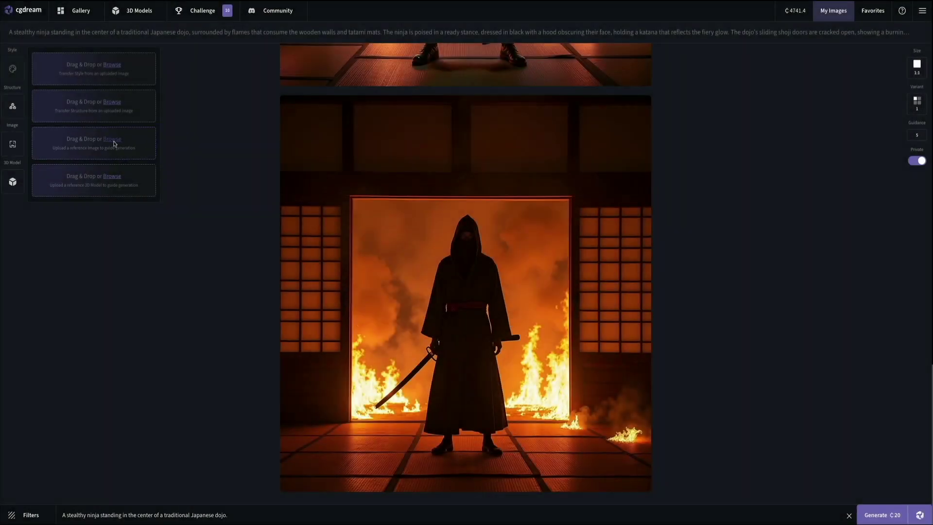
# Upload the first JPG in the Downloads folder, whose name starts with "alchemyrefine", as the reference image guiding generation
pyautogui.click(114, 140)
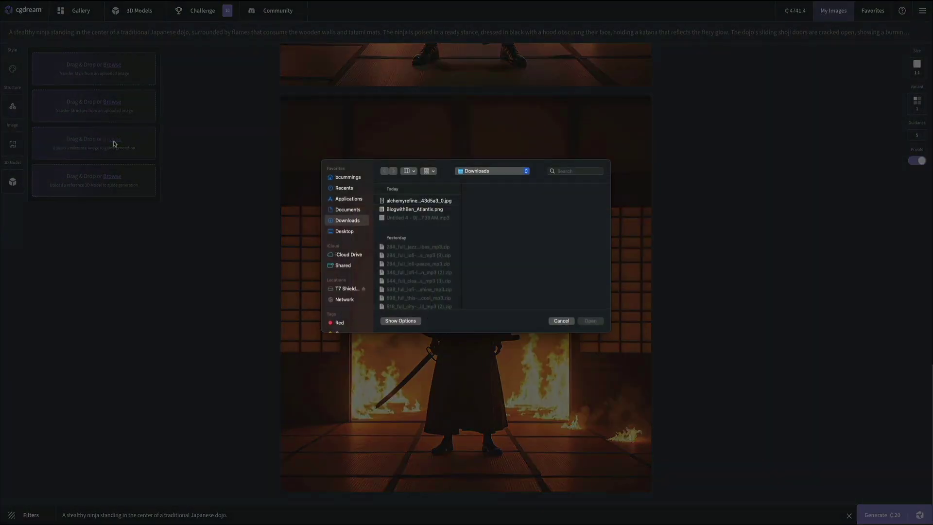
pyautogui.click(427, 201)
pyautogui.click(593, 322)
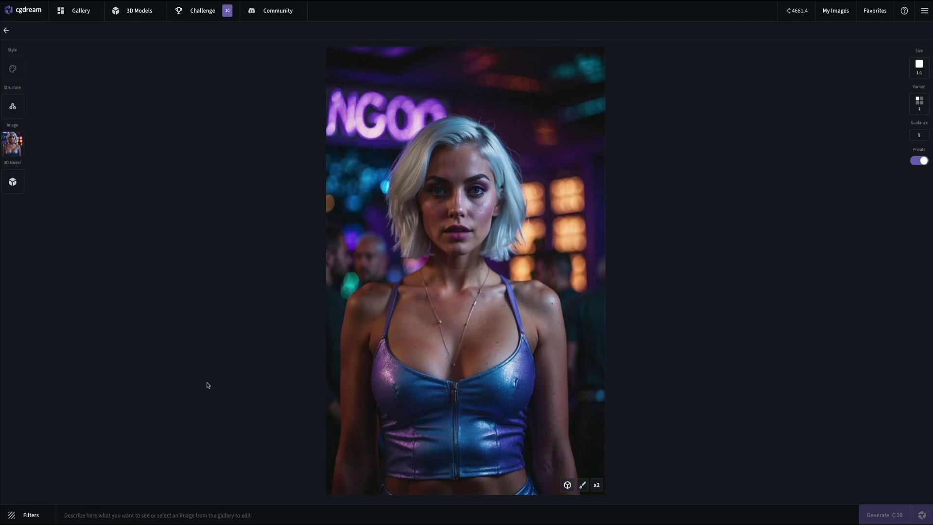
# Set the strength of the reference image to 0.20
pyautogui.moveTo(18, 145)
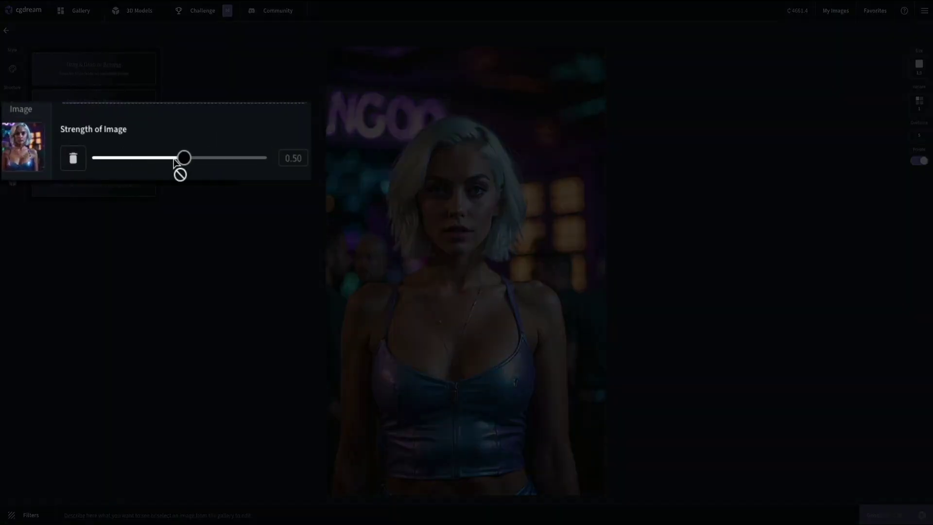
pyautogui.click(174, 162)
pyautogui.moveTo(174, 162); pyautogui.dragTo(137, 160)
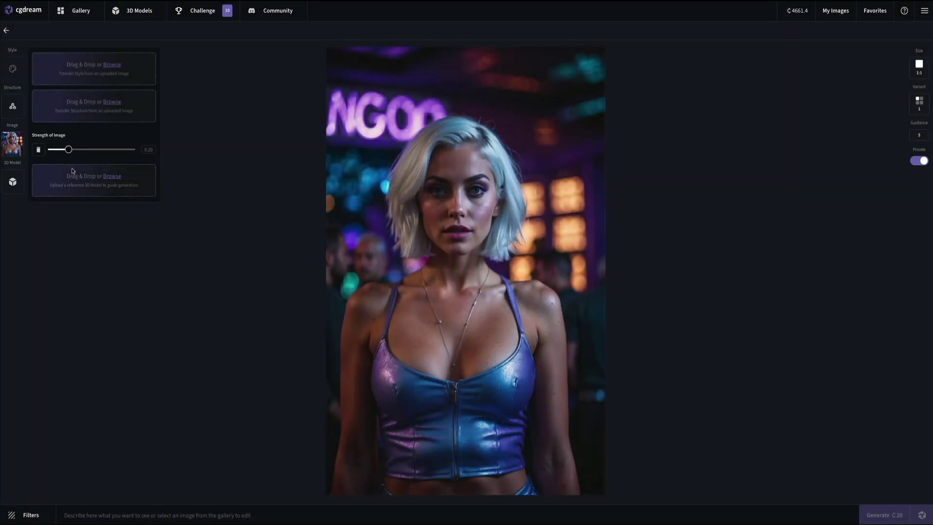
# Enter the prompt "Asian woman with purple hair." for the uploaded portrait
pyautogui.click(75, 513)
pyautogui.write('Asian ')
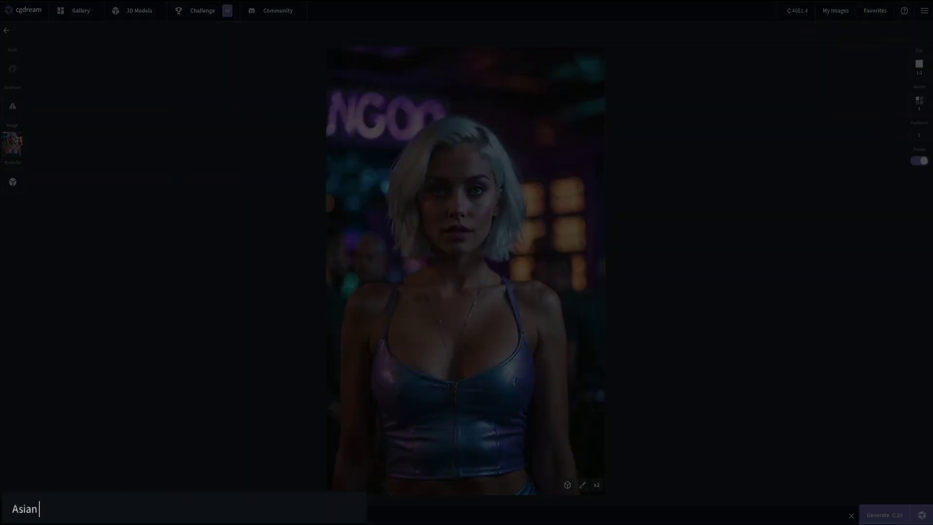
pyautogui.write('woman with purple hair')
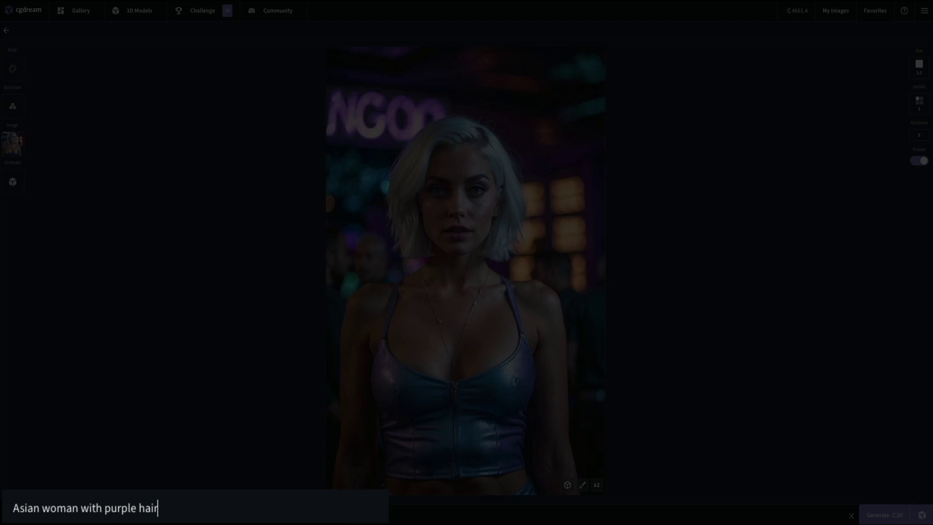
pyautogui.write('.')
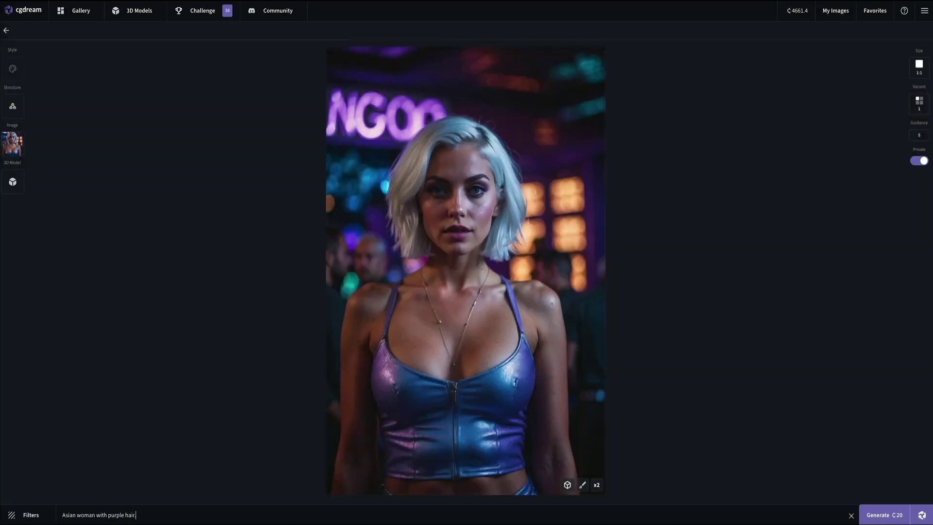
# Add the Woman Realistic filter and generate the image from the prompt and reference portrait
pyautogui.click(36, 515)
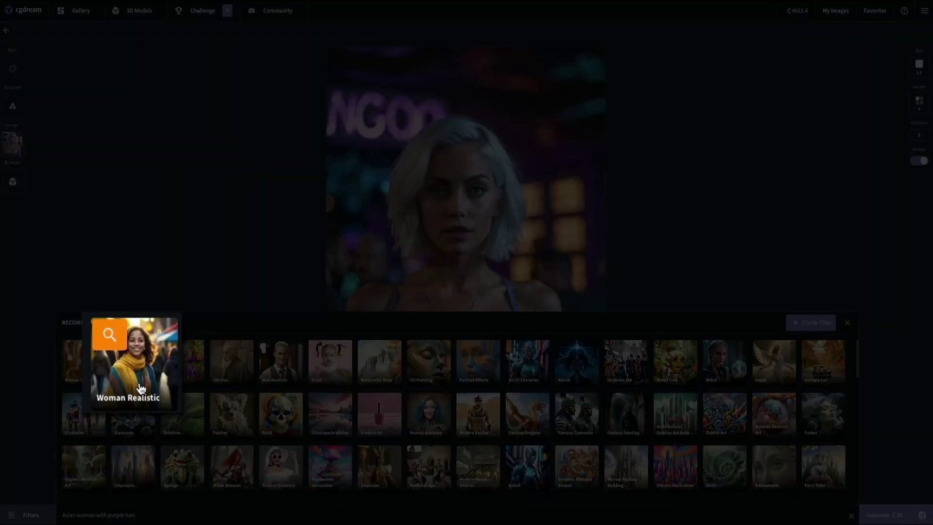
pyautogui.click(136, 374)
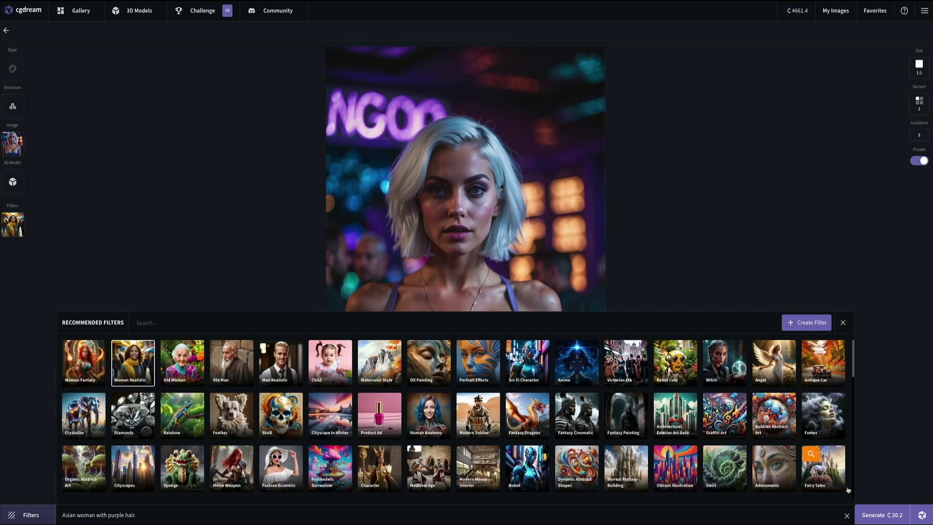
pyautogui.click(882, 516)
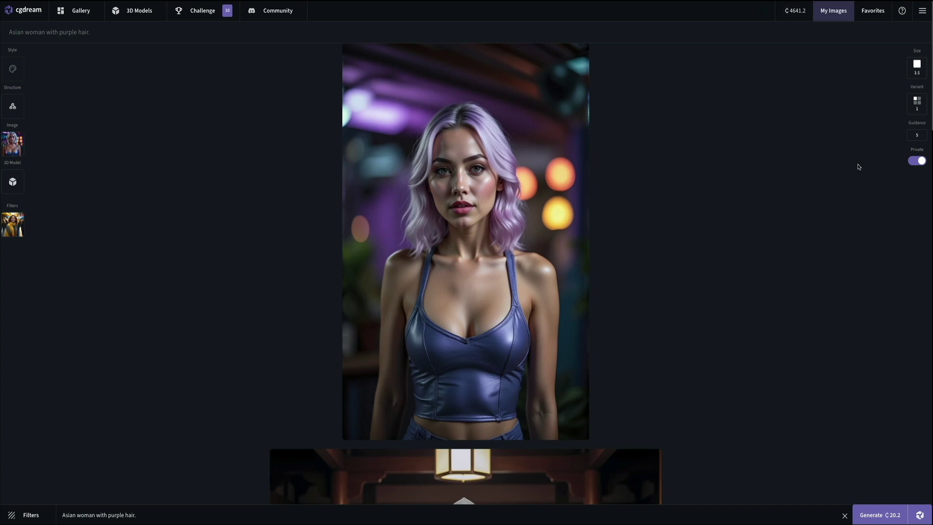
# Browse the community gallery and open the Halloween image of the mouse in a witch hat holding a pumpkin
pyautogui.click(857, 167)
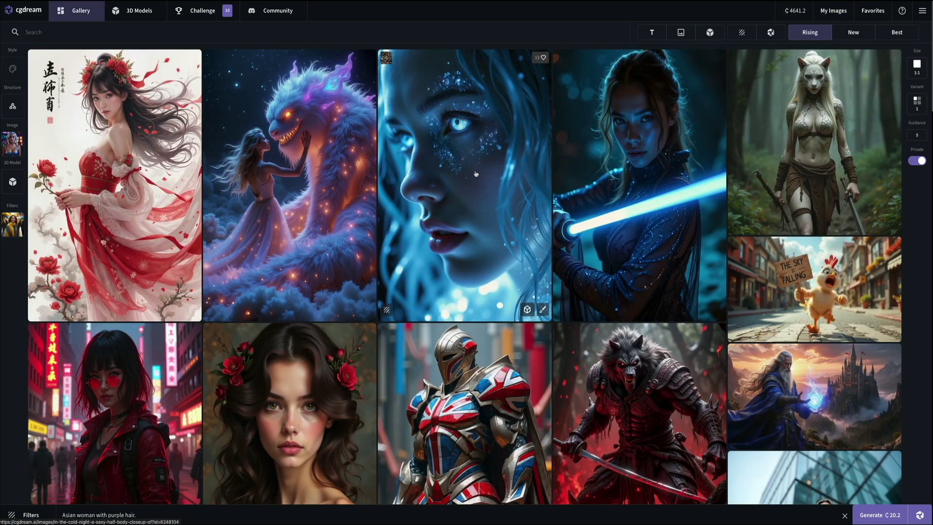
pyautogui.scroll(-2, 483, 181)
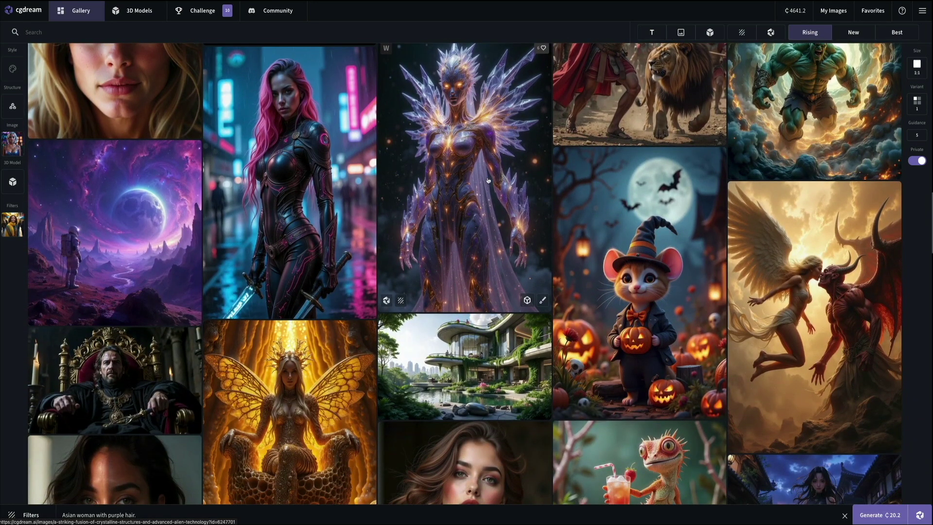
pyautogui.moveTo(757, 359)
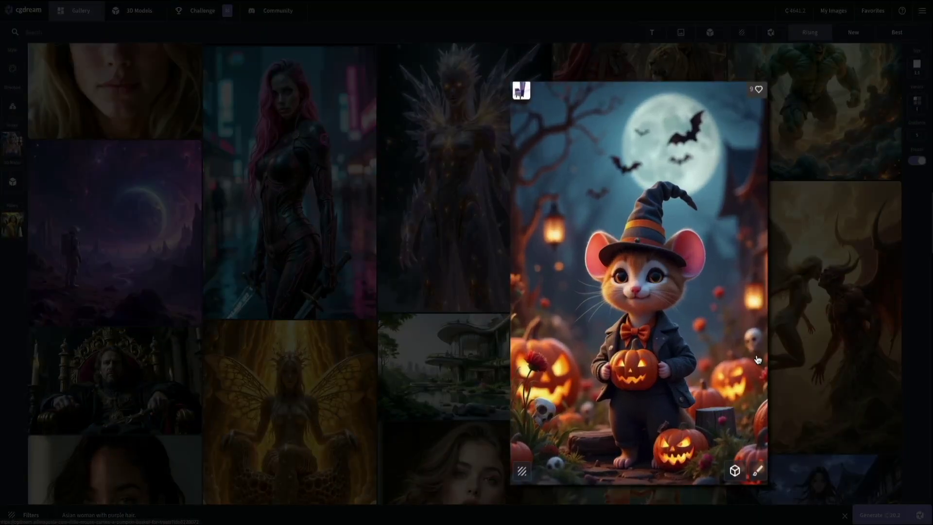
pyautogui.click(757, 360)
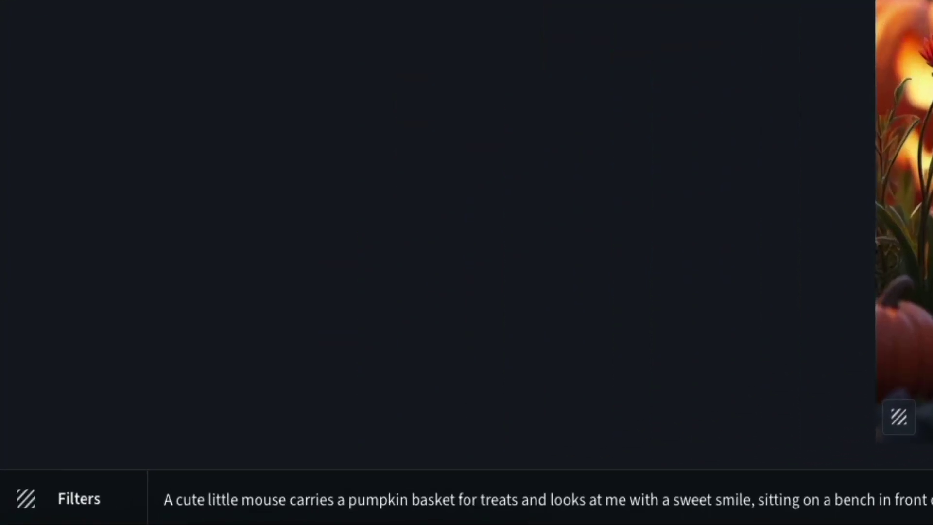
# Replace "mouse" with "giraffe" in the Halloween image's prompt and generate a new image
pyautogui.moveTo(260, 491)
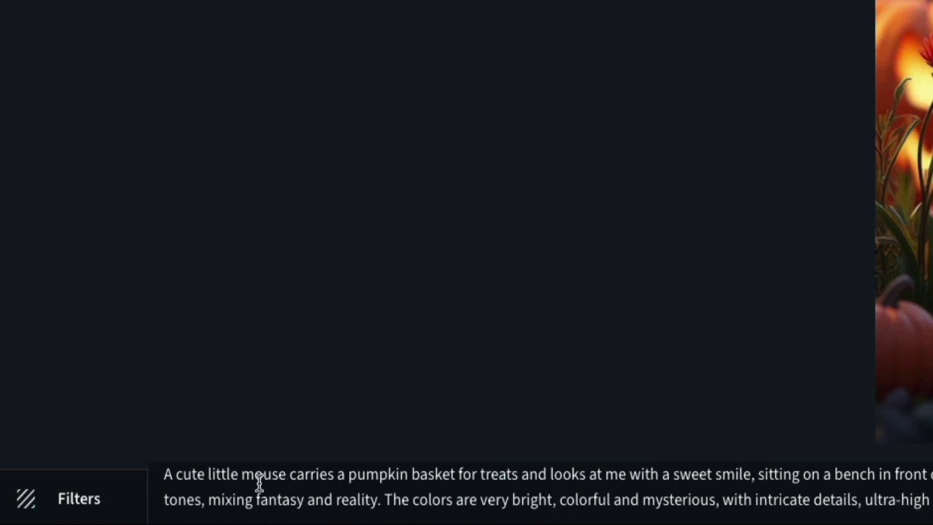
pyautogui.doubleClick(258, 465)
pyautogui.write('giraffe')
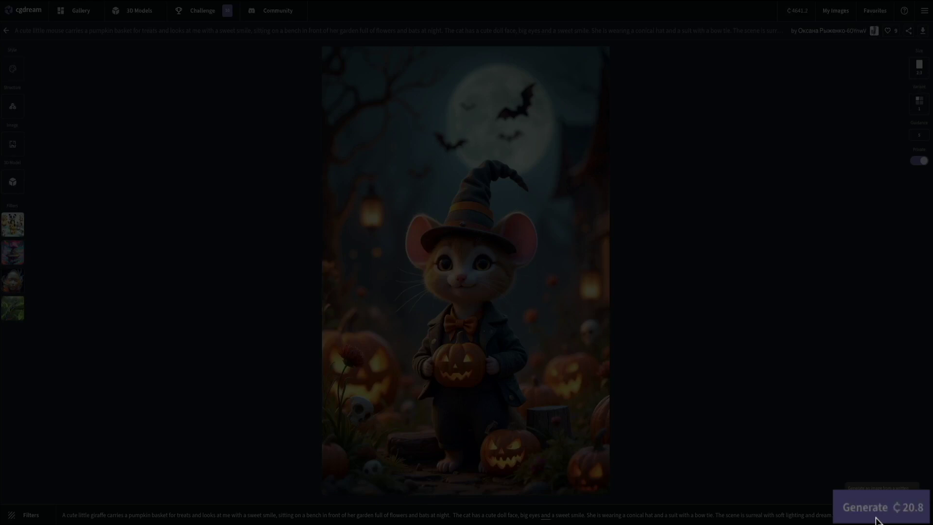
pyautogui.click(876, 519)
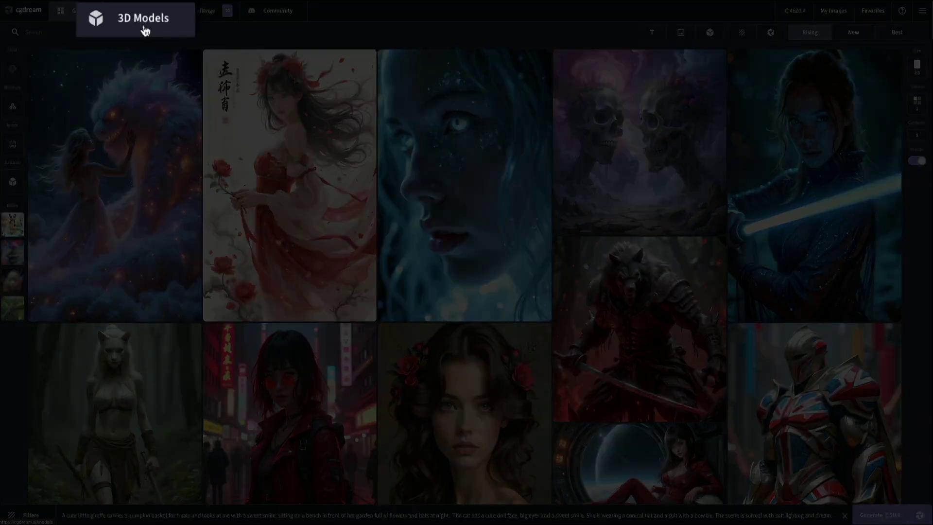
# Browse the 3D model library and open the blue modified Toyota Supra model
pyautogui.click(139, 13)
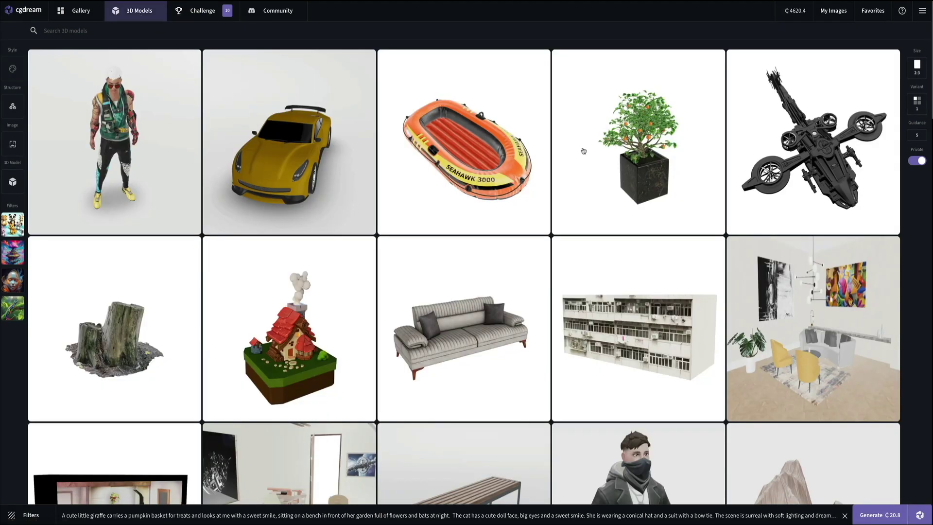
pyautogui.scroll(-2, 584, 151)
pyautogui.scroll(-8, 584, 151)
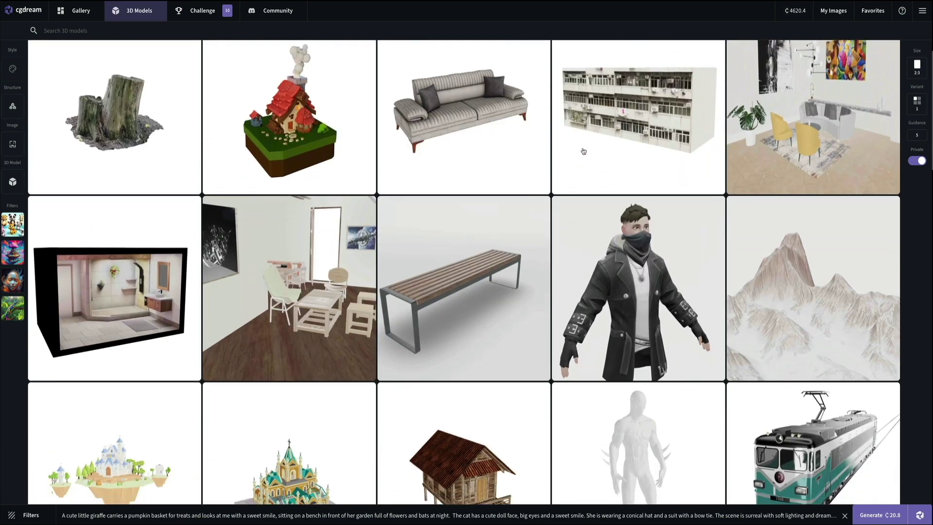
pyautogui.scroll(-4, 583, 151)
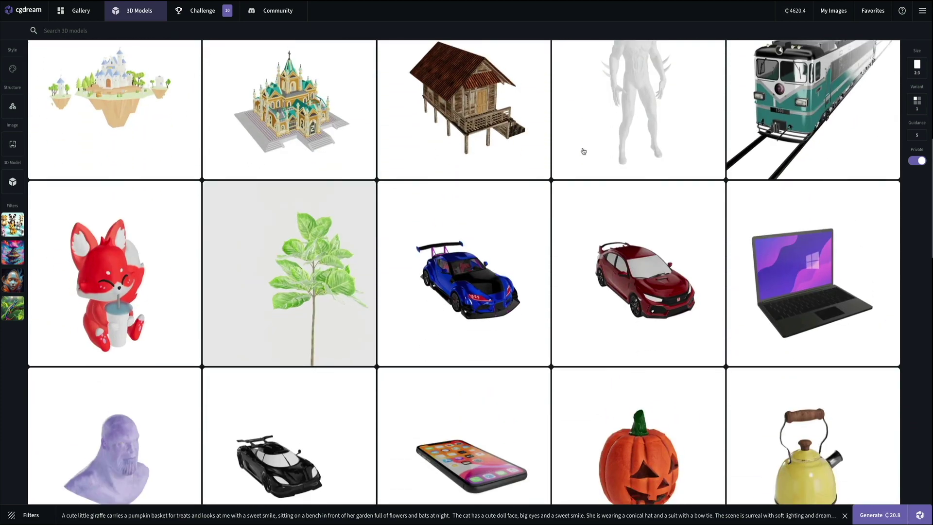
pyautogui.click(500, 217)
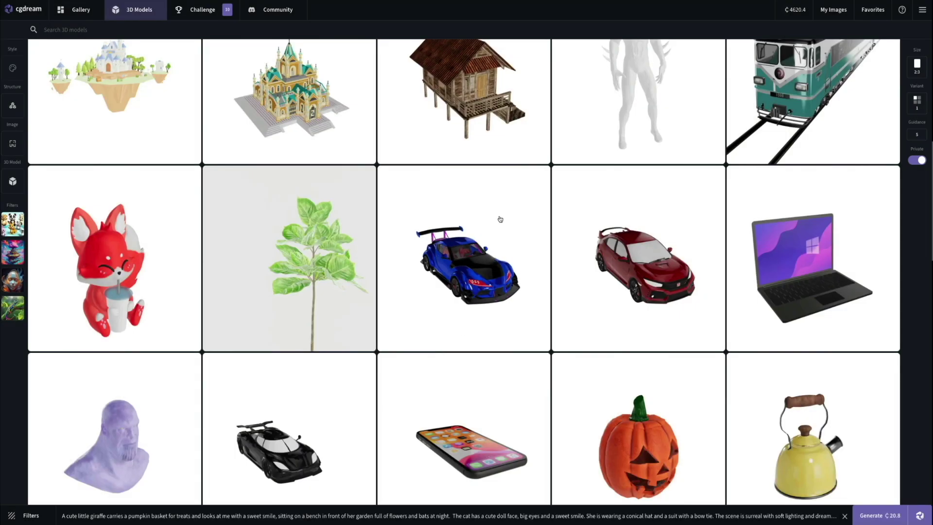
pyautogui.click(500, 219)
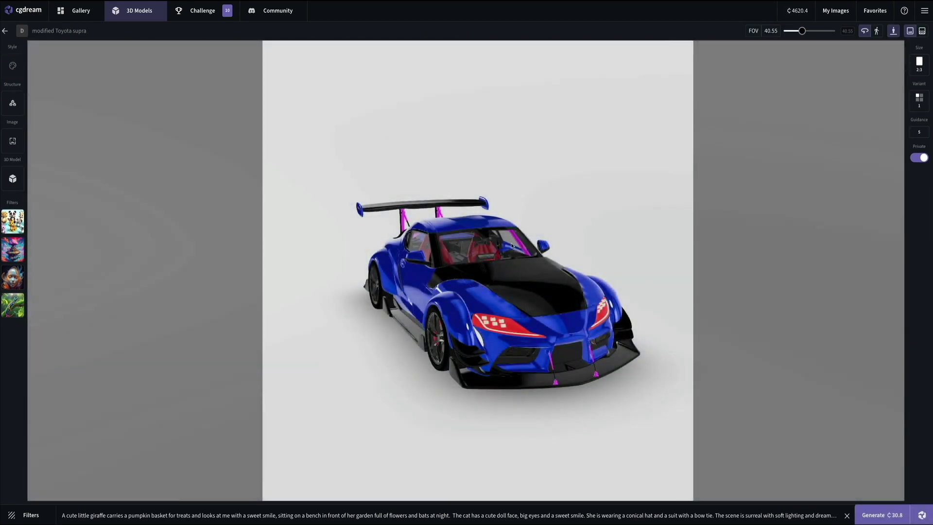
# Orbit the car to a side view with its front facing left and set the FOV to 44.80
pyautogui.moveTo(500, 243); pyautogui.dragTo(579, 233)
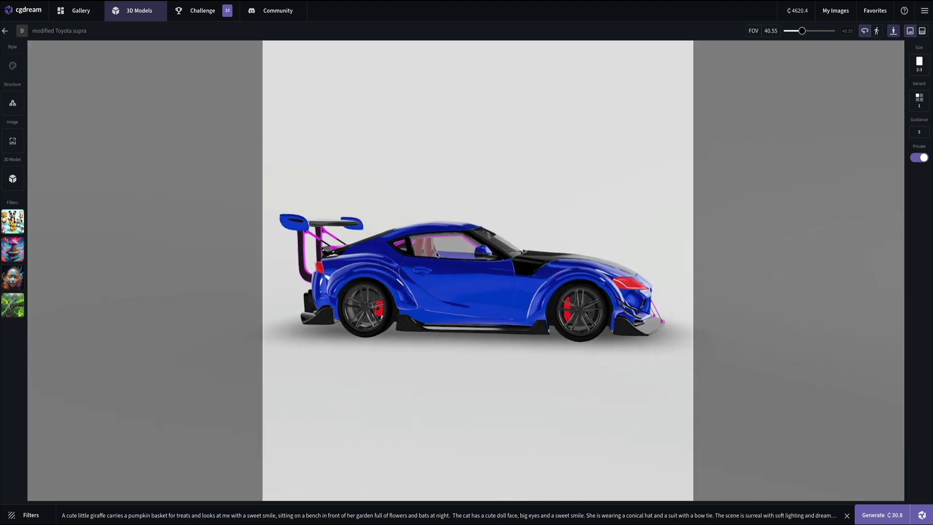
pyautogui.moveTo(452, 273); pyautogui.dragTo(549, 280)
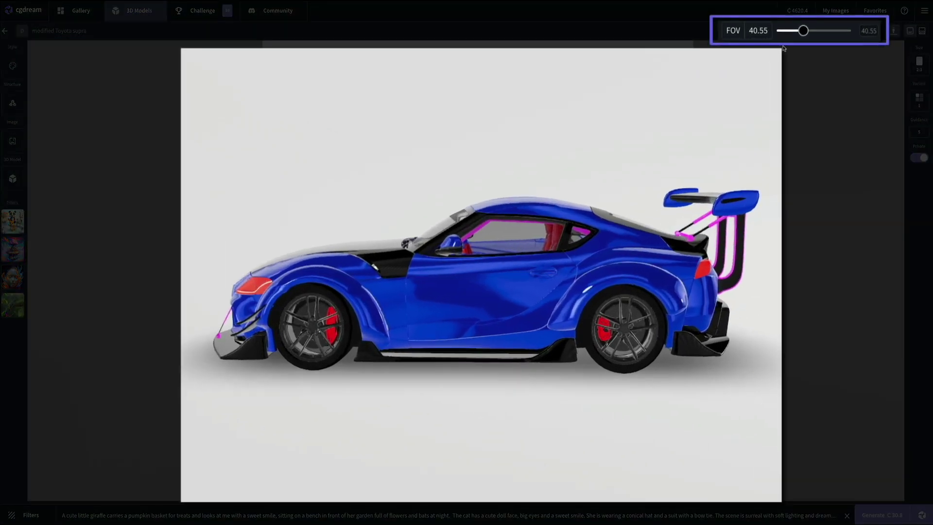
pyautogui.moveTo(804, 31)
pyautogui.mouseDown()
pyautogui.moveTo(839, 31)
pyautogui.moveTo(792, 30)
pyautogui.moveTo(804, 31)
pyautogui.mouseUp()
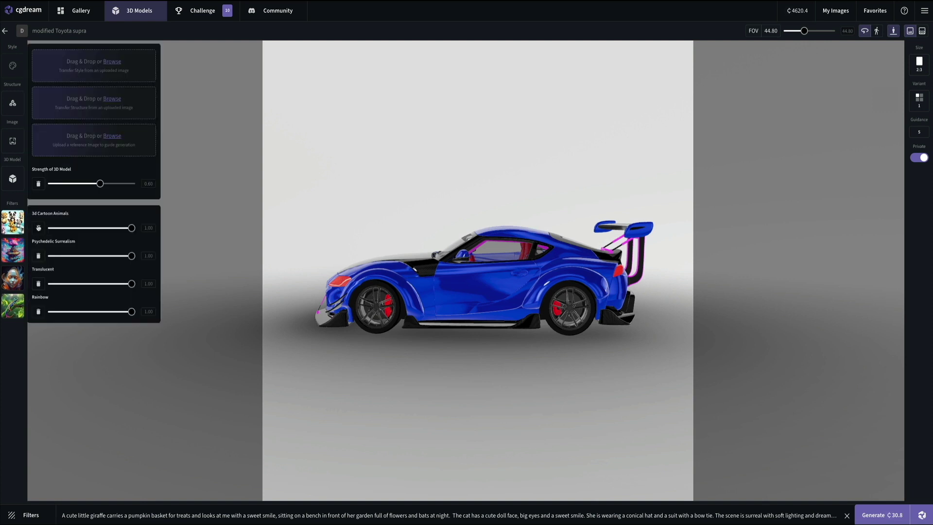
# Remove the 3d Cartoon Animals, Psychedelic Surrealism, Translucent and Rainbow filters
pyautogui.click(39, 228)
pyautogui.click(39, 229)
pyautogui.click(38, 229)
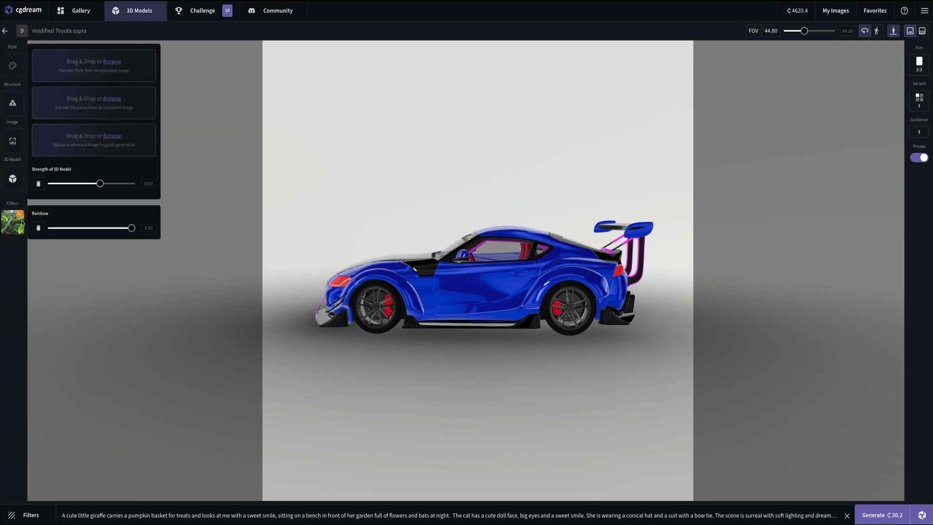
pyautogui.click(38, 228)
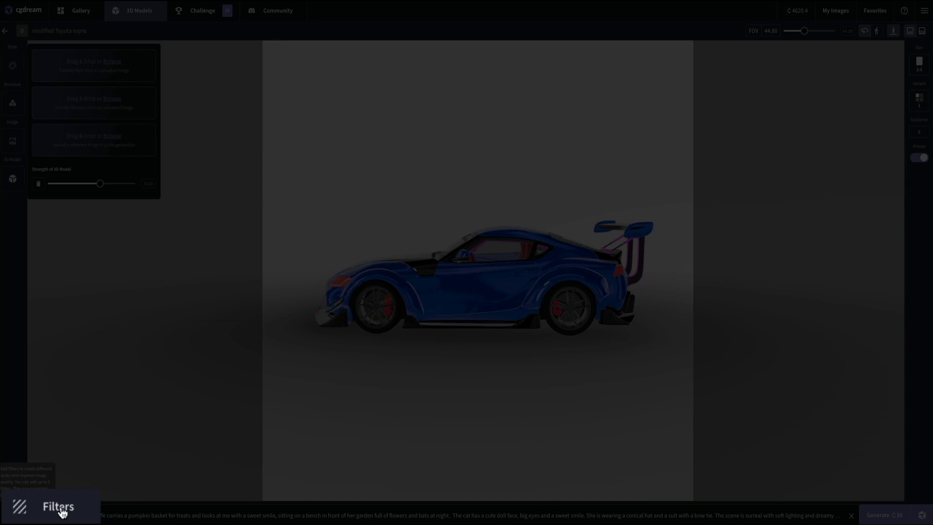
# Add the Sports Car filter from the recommended filters and close the filter list
pyautogui.click(58, 507)
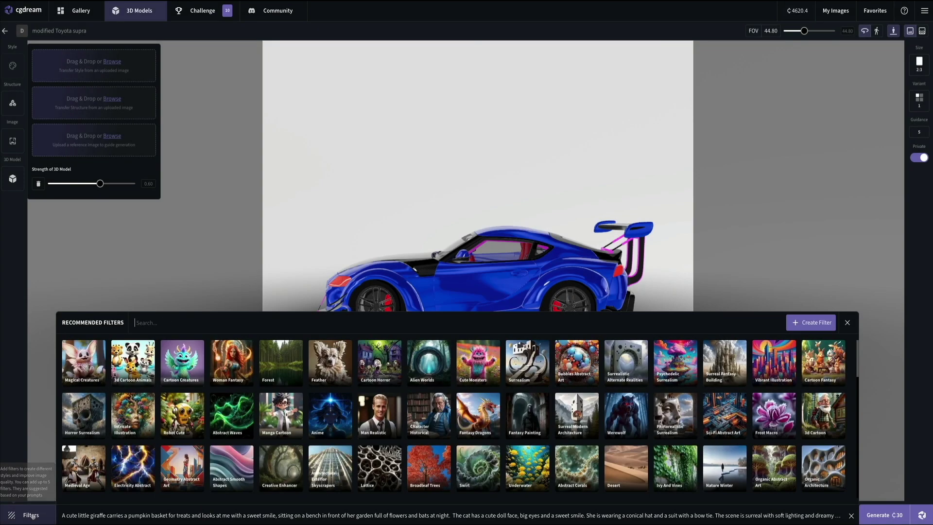
pyautogui.scroll(-1, 407, 399)
pyautogui.scroll(-2, 407, 400)
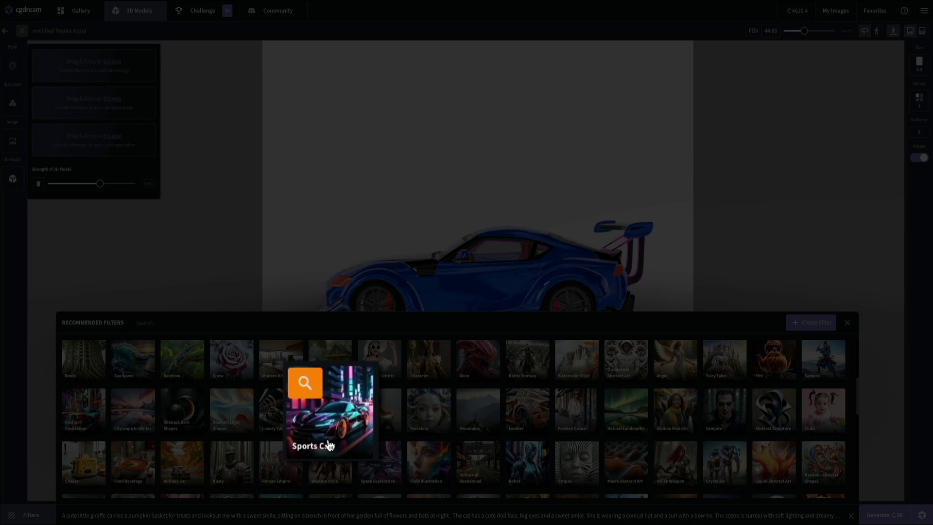
pyautogui.click(329, 446)
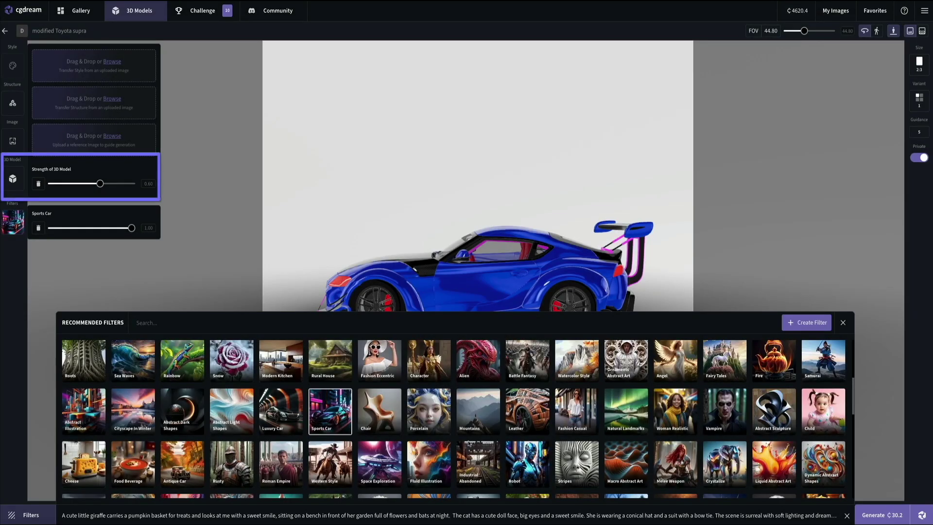
pyautogui.click(844, 323)
# Replace the prompt with "Sports car speeding through a busy city street at night during rainfall." and generate the image
pyautogui.tripleClick(188, 512)
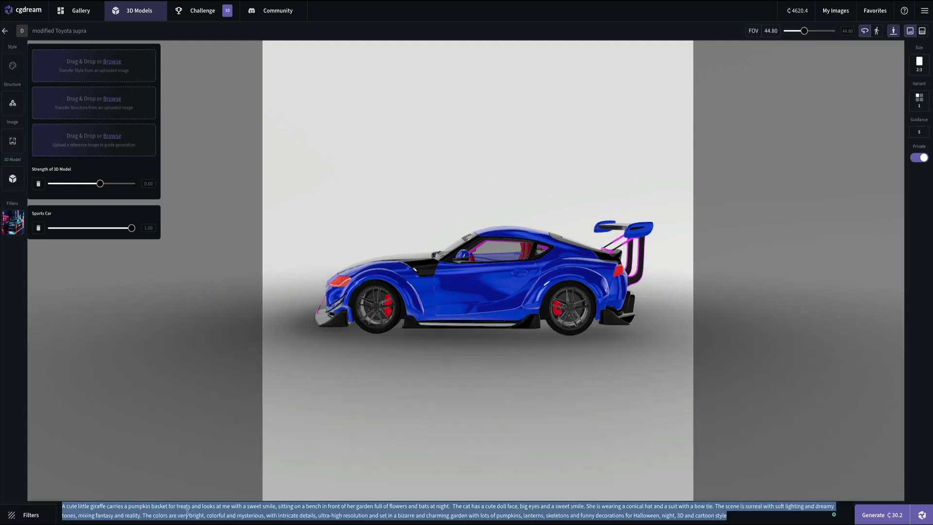
pyautogui.press('BackSpace')
pyautogui.write('Sports car speeding')
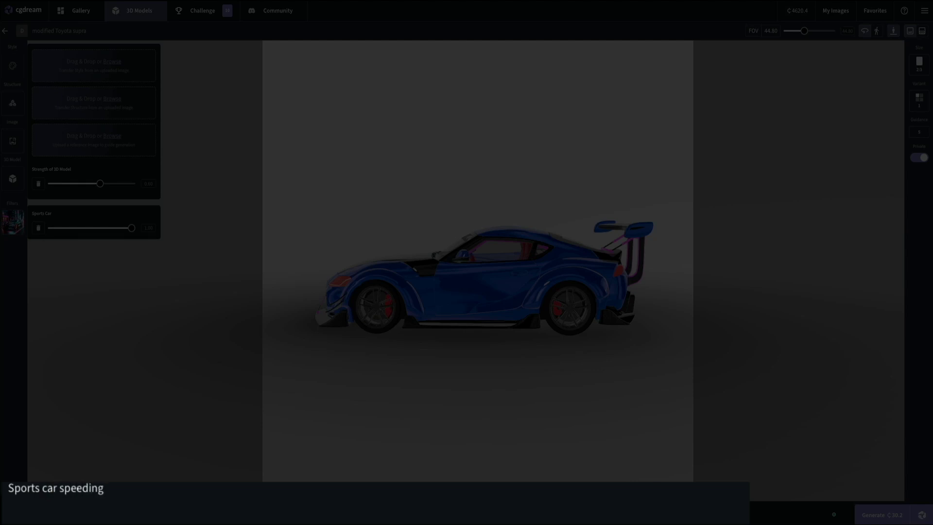
pyautogui.write(' through a busy city stre')
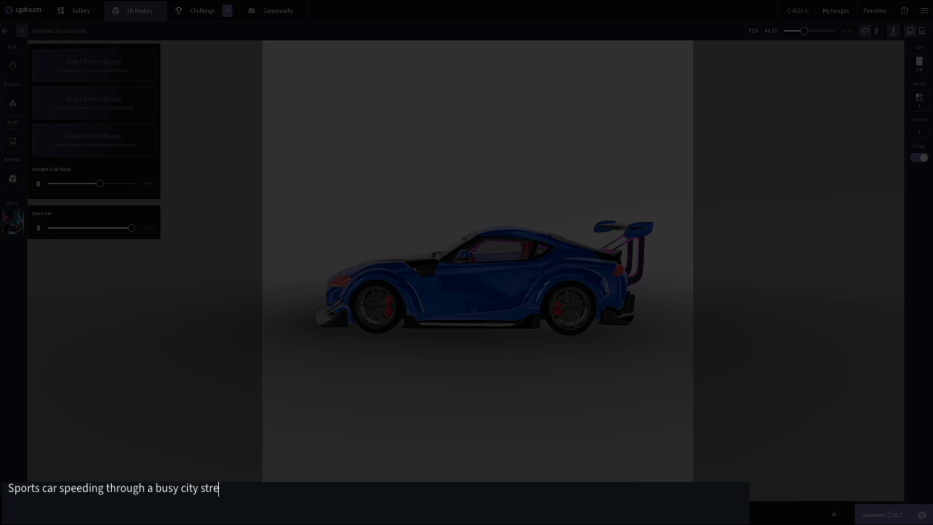
pyautogui.write('et at night during')
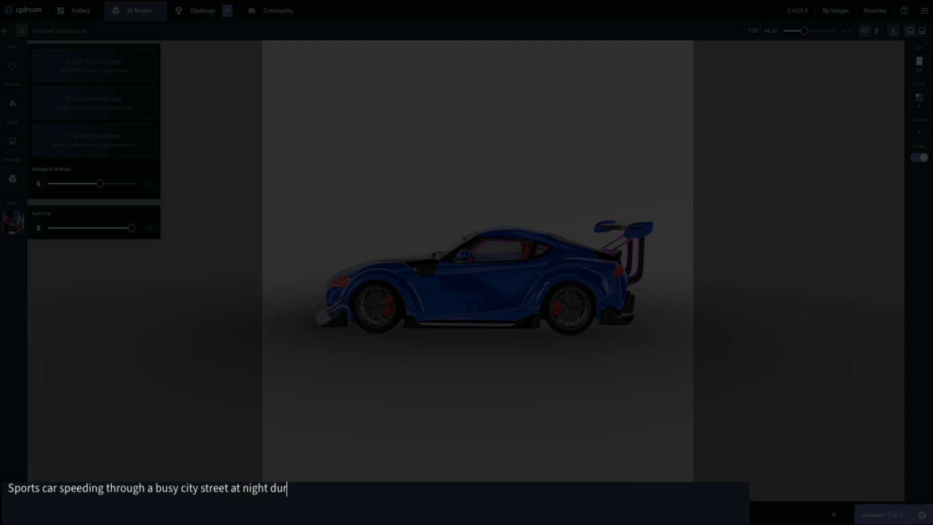
pyautogui.write('rainfall.')
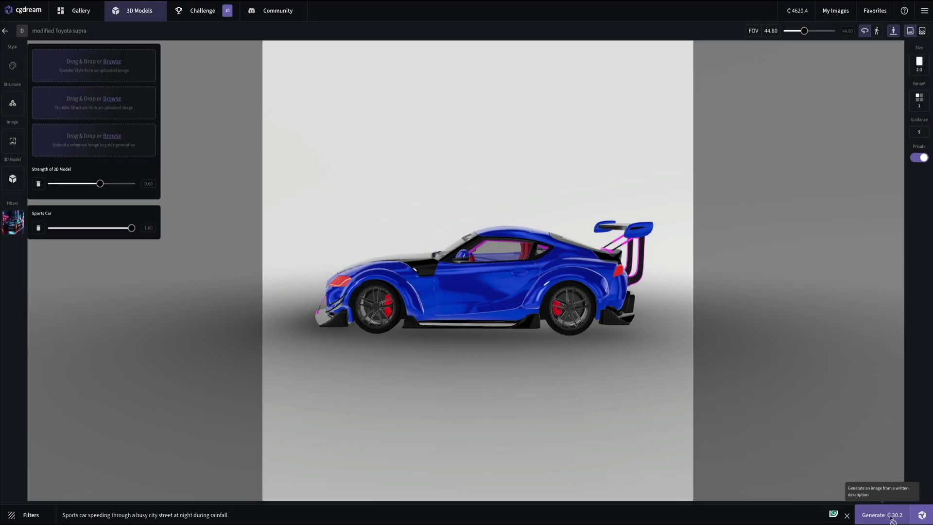
pyautogui.click(893, 518)
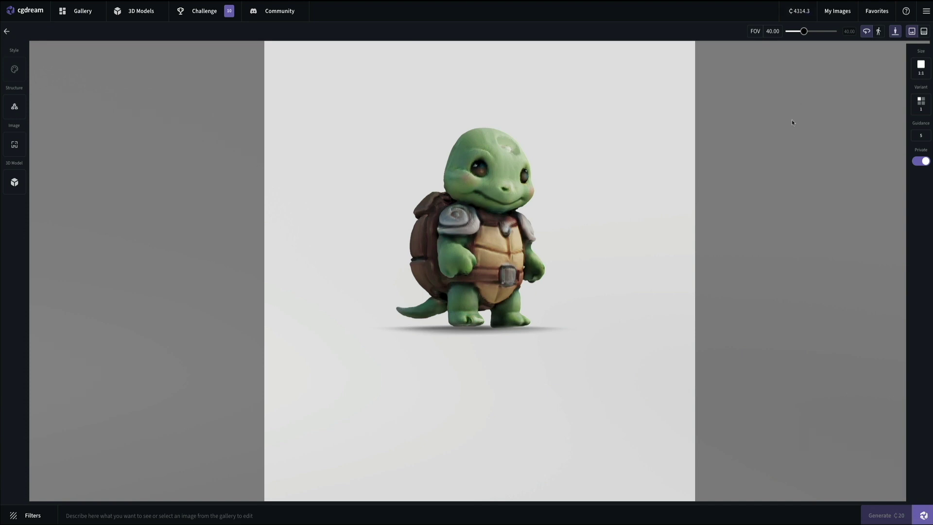
# Turn the 3D turtle model slightly and add the 3d Cartoon filter to the prompt "a cute turtle fishing in the pond"
pyautogui.moveTo(493, 214); pyautogui.dragTo(597, 229)
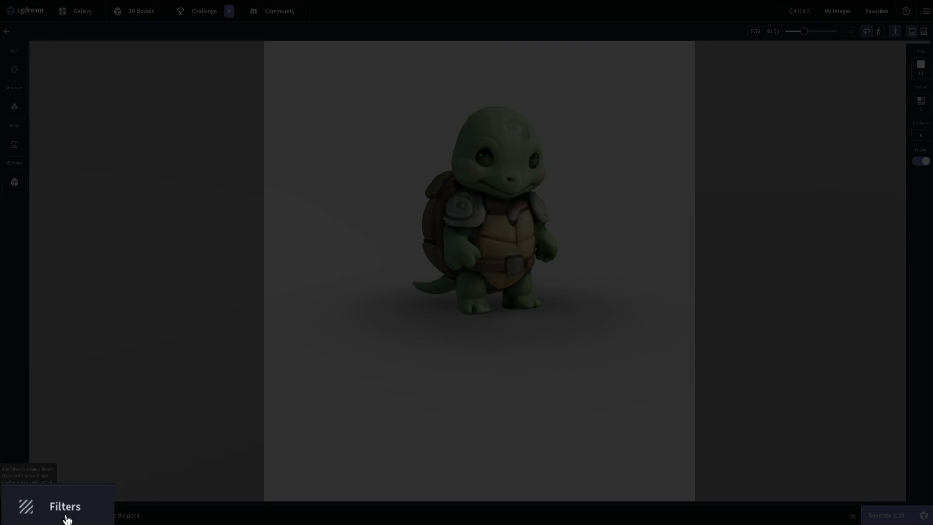
pyautogui.click(33, 518)
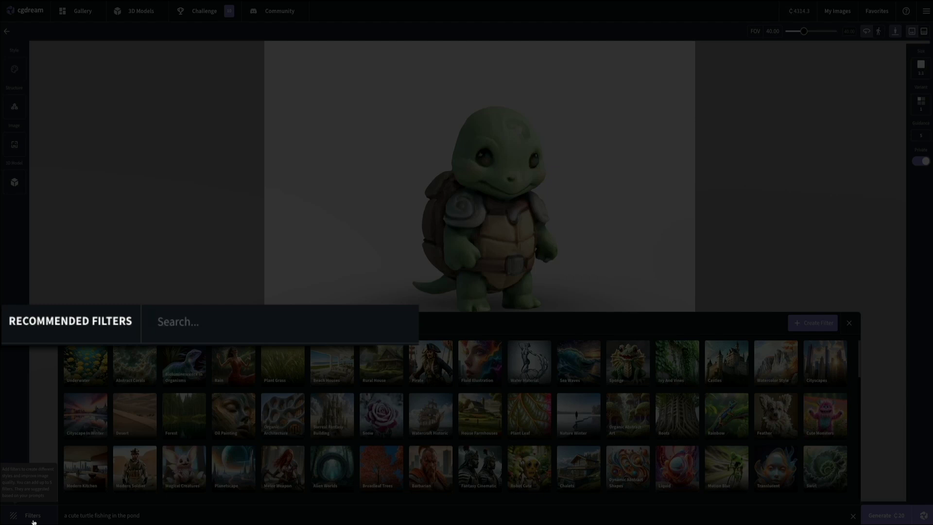
pyautogui.write('3D')
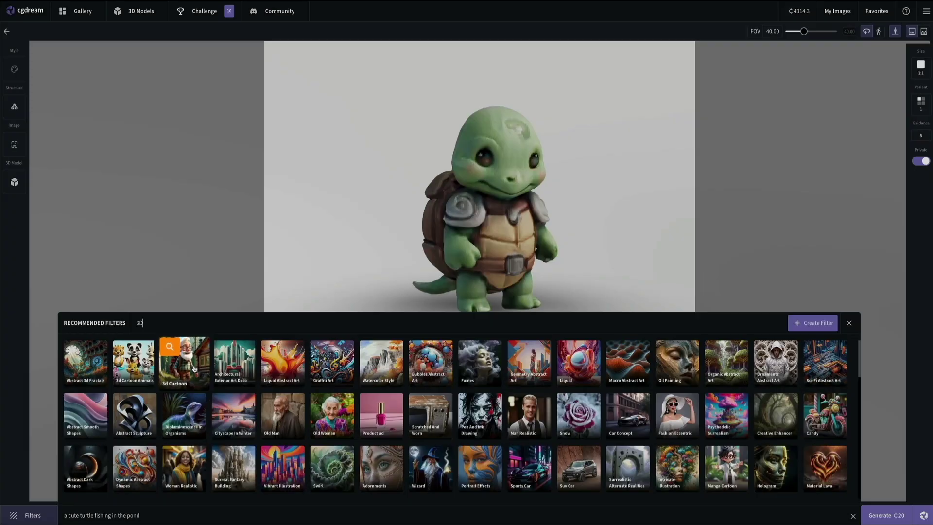
pyautogui.click(193, 368)
# Add the Magical Creatures, Fairy Tales and Rainbow filters and generate the turtle image
pyautogui.write('magic')
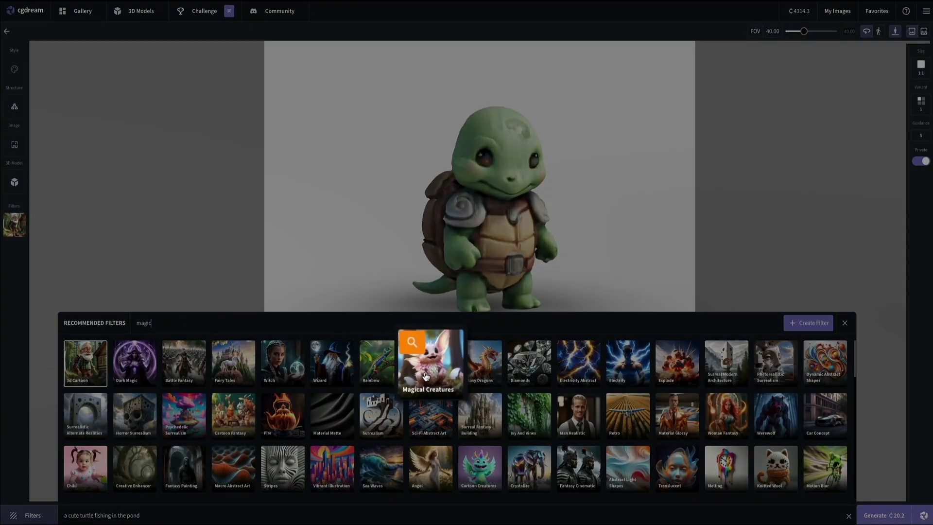
pyautogui.click(425, 377)
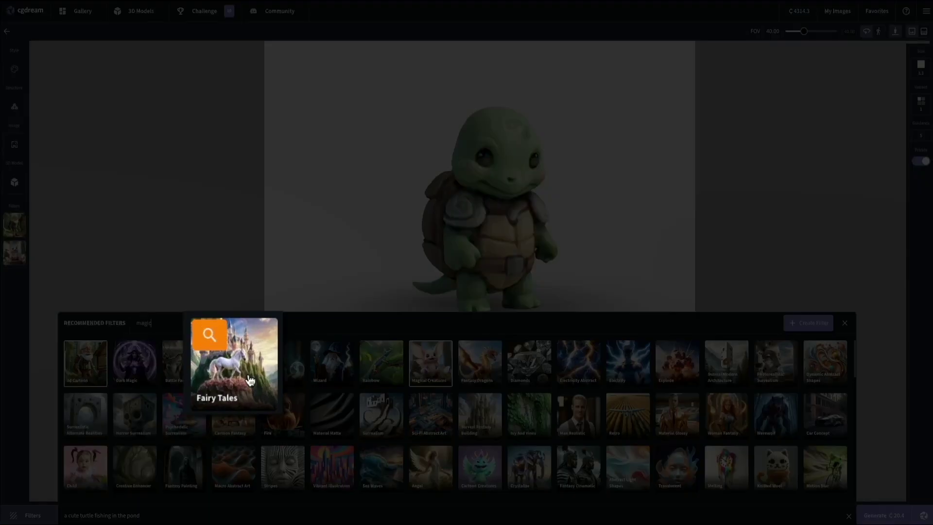
pyautogui.click(240, 371)
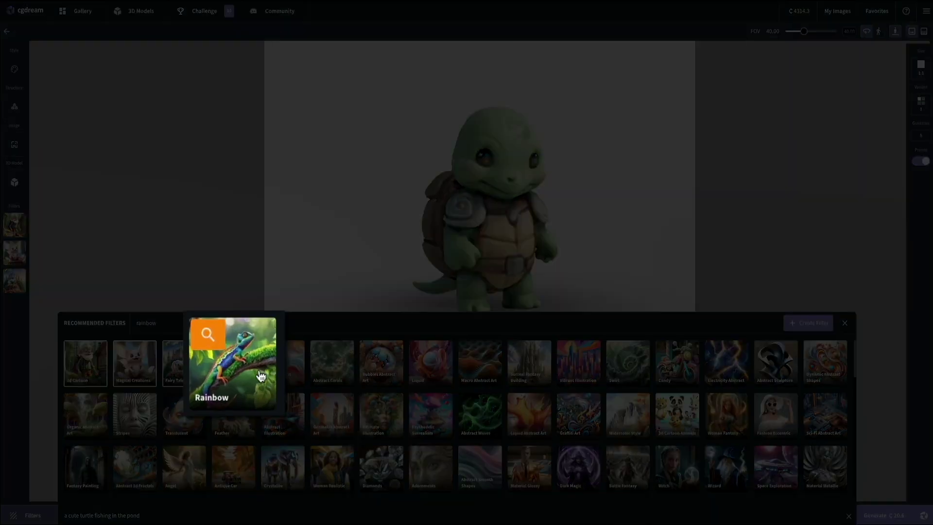
pyautogui.click(261, 376)
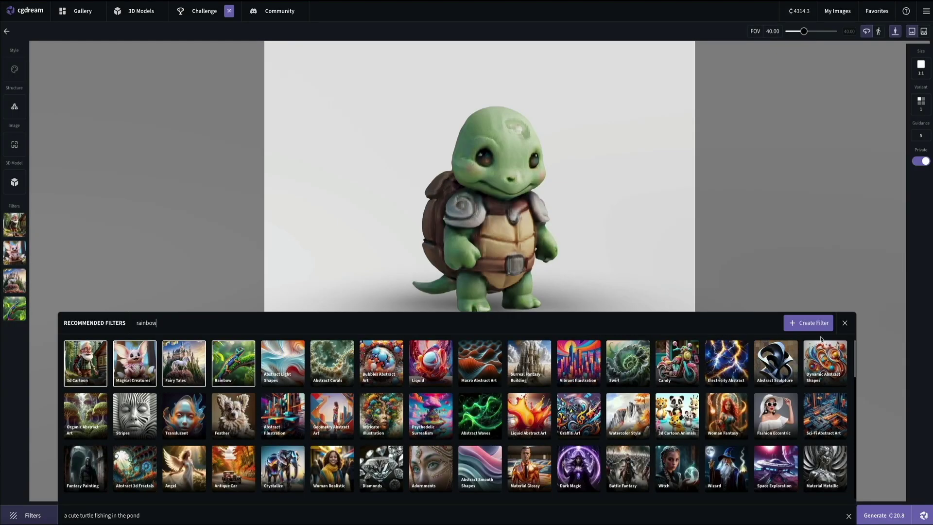
pyautogui.click(844, 323)
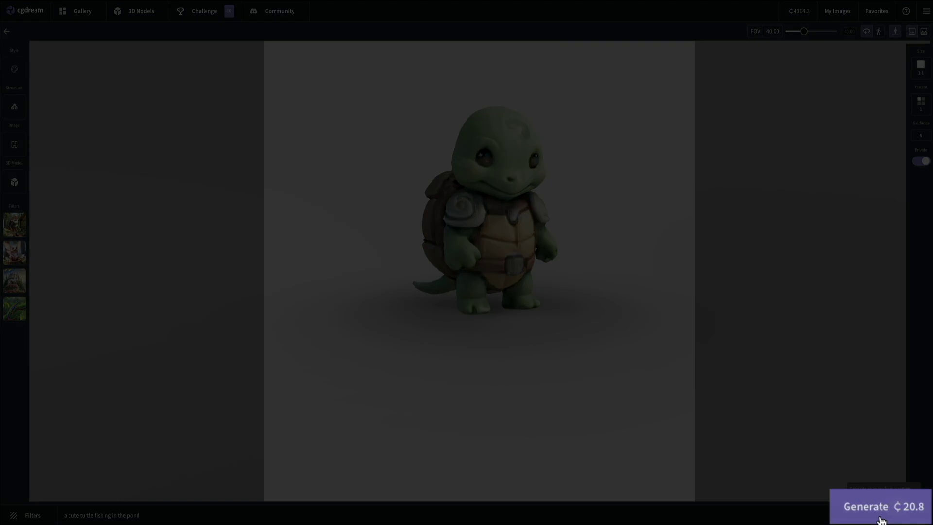
pyautogui.click(882, 519)
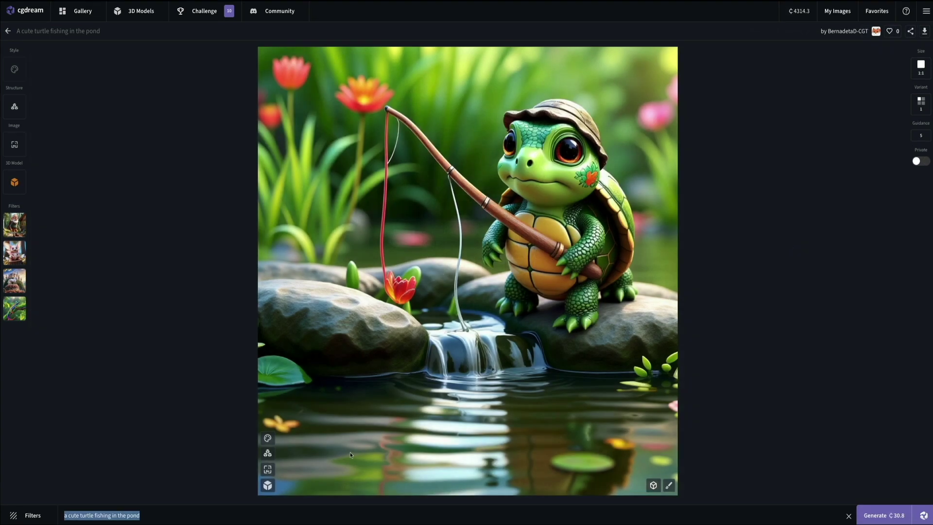
pyautogui.click(158, 514)
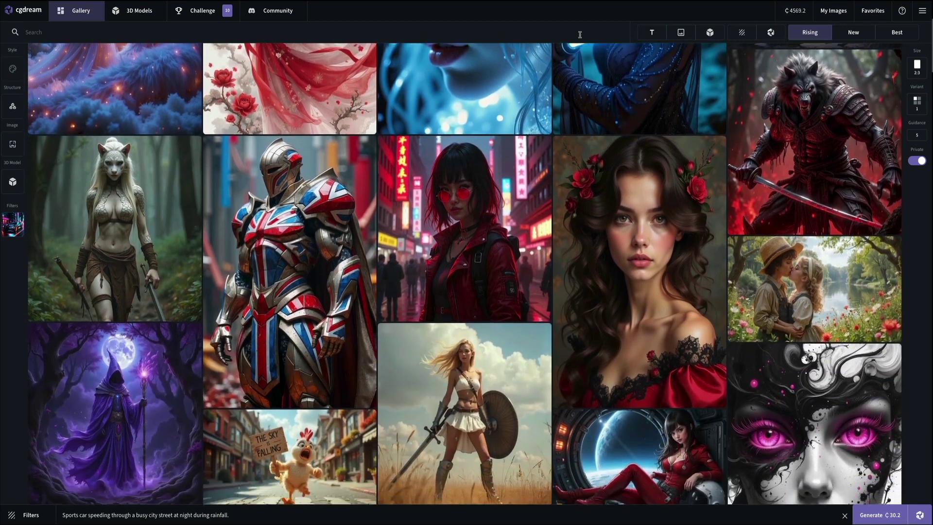
# Browse the gallery and open the Pricing page
pyautogui.scroll(-2, 580, 34)
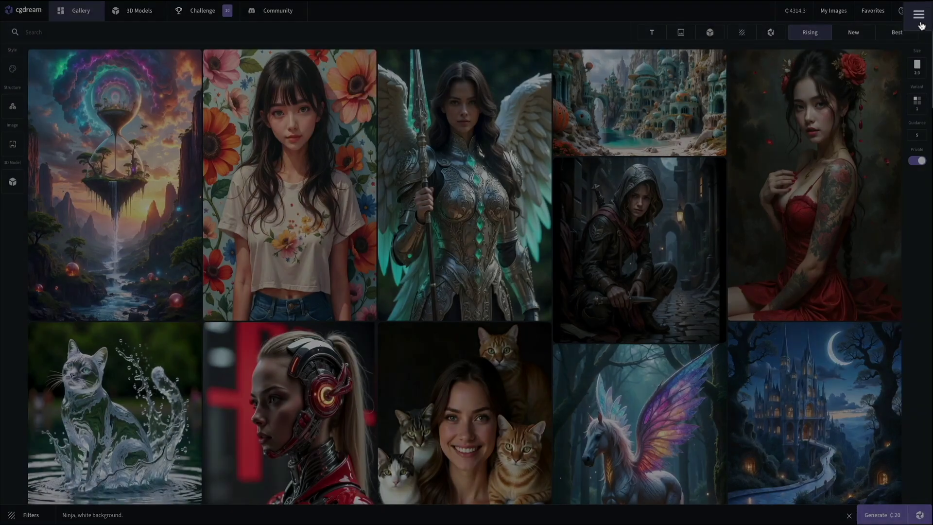
pyautogui.click(923, 12)
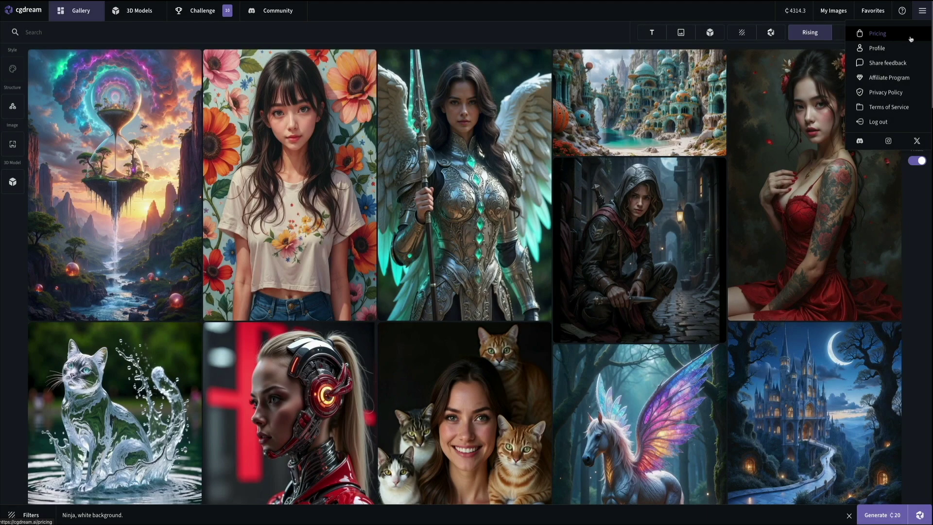
pyautogui.click(908, 39)
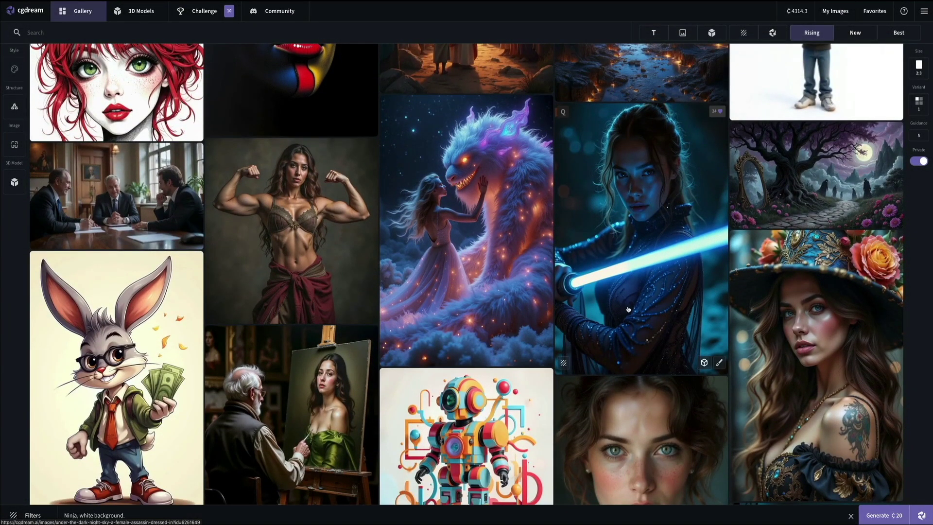
# View the gallery image of the assassin with the blue lightsaber, and open the blue-lit close-up of the female demon
pyautogui.click(627, 309)
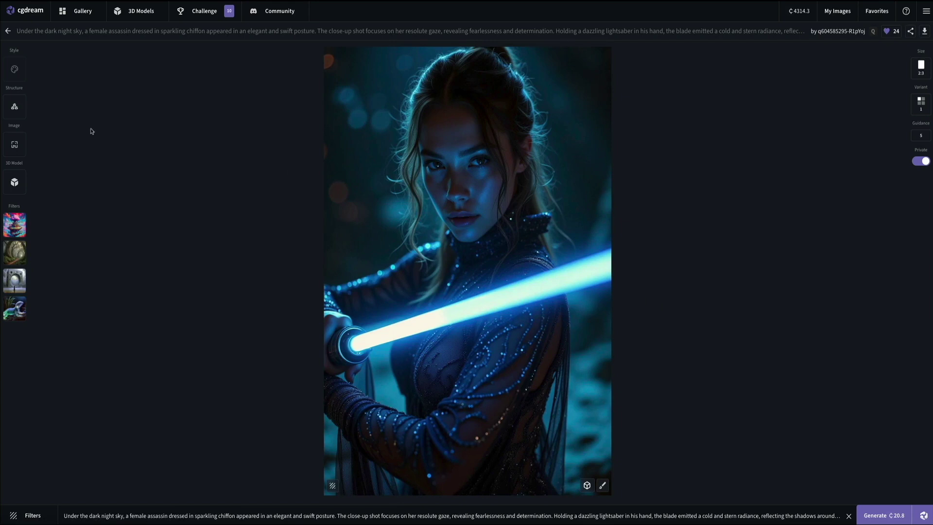
pyautogui.click(8, 31)
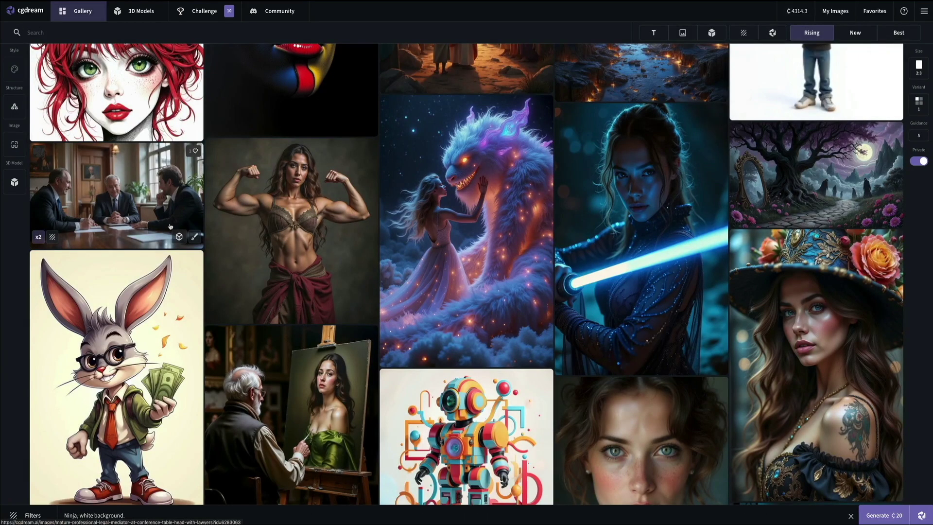
pyautogui.scroll(-5, 169, 227)
pyautogui.scroll(-7, 170, 226)
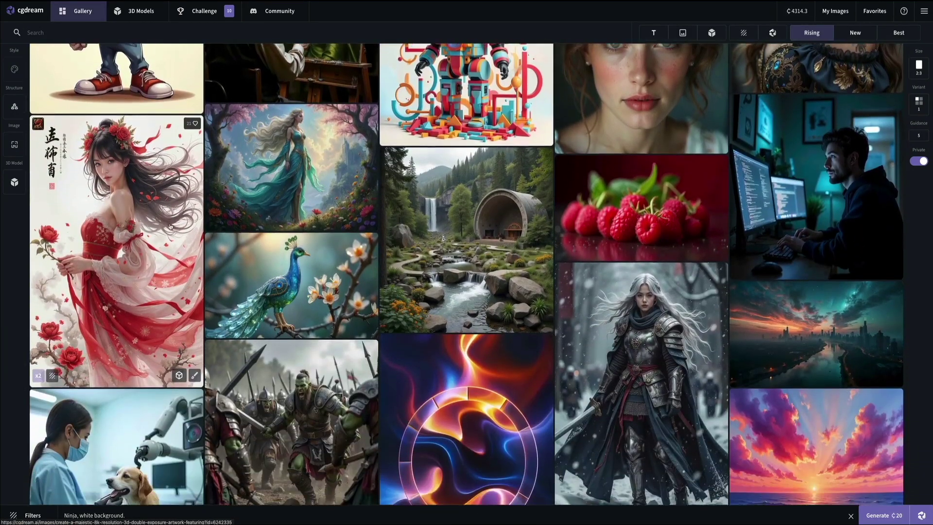
pyautogui.scroll(-4, 170, 226)
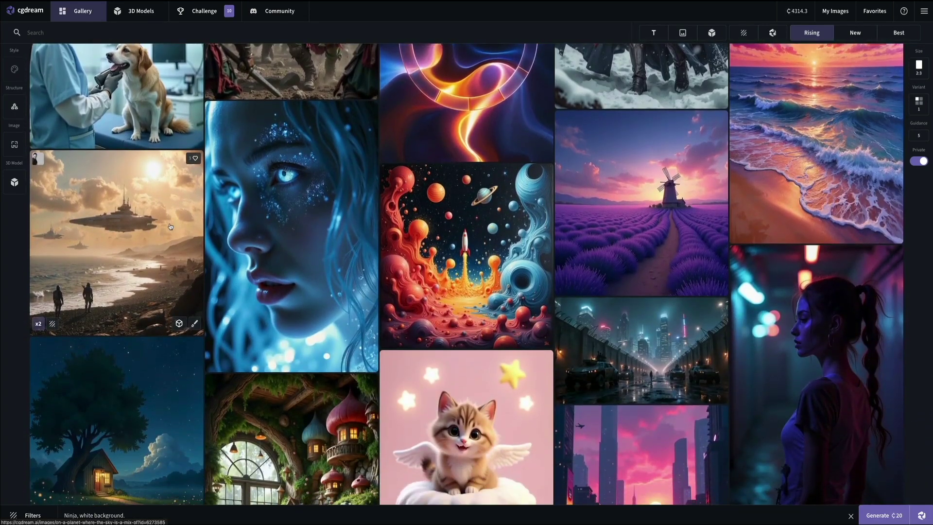
pyautogui.click(248, 241)
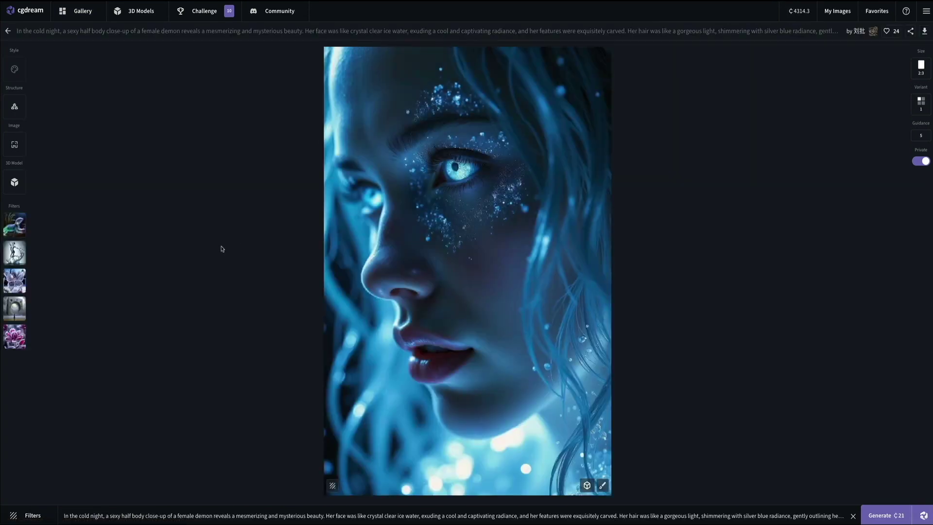